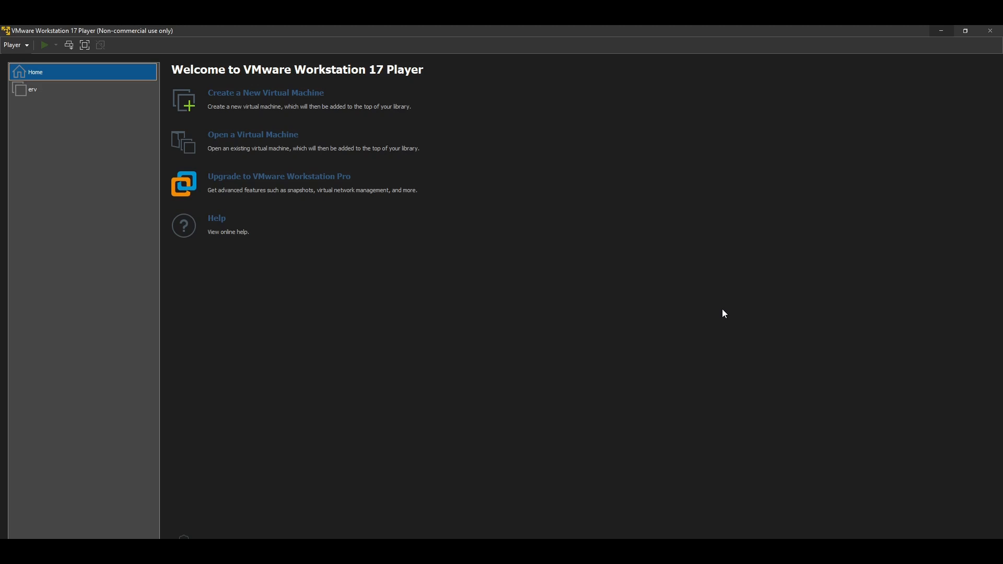
Step: Import cml2_f_2.8.0-6_amd64-32.ova from the Data++ (E:) drive as a new virtual machine named CML
{"action": "left_click", "coordinate": [261, 143]}
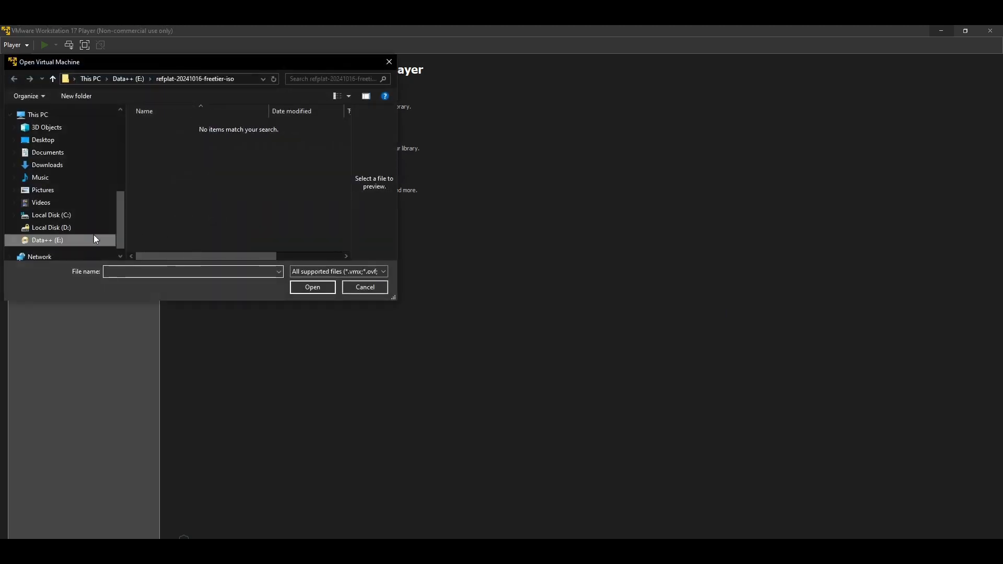
{"action": "left_click", "coordinate": [69, 241]}
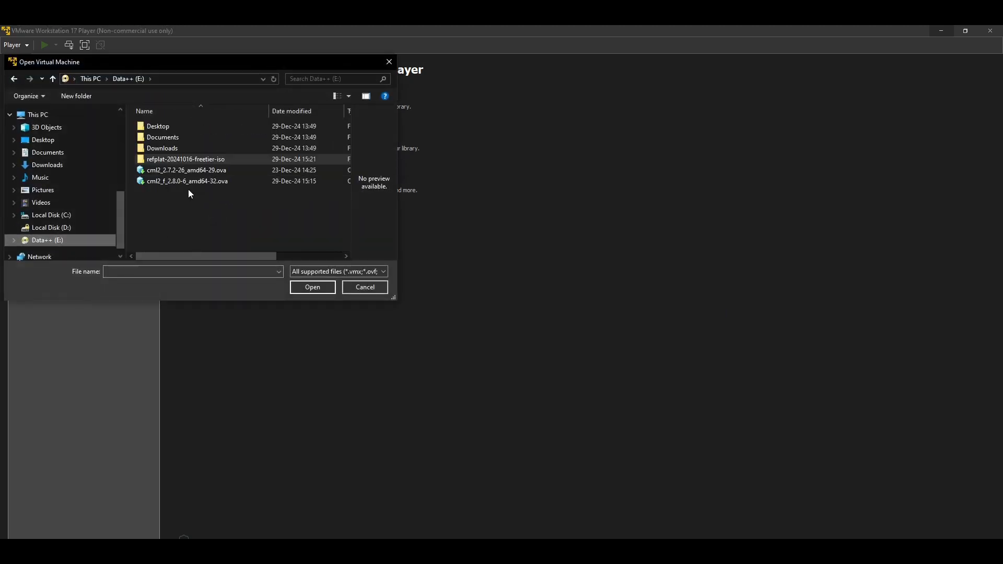
{"action": "left_click", "coordinate": [176, 182]}
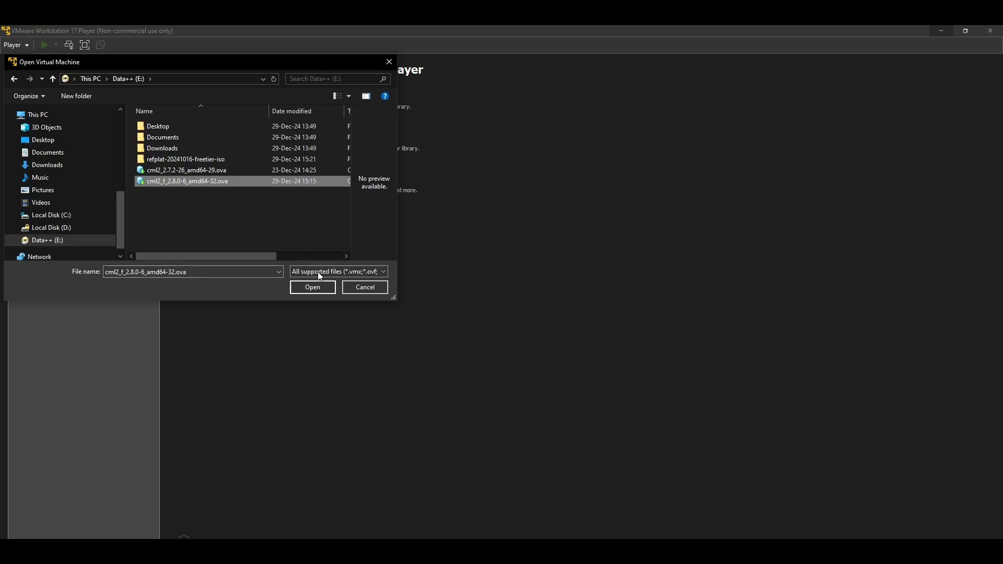
{"action": "left_click", "coordinate": [310, 289]}
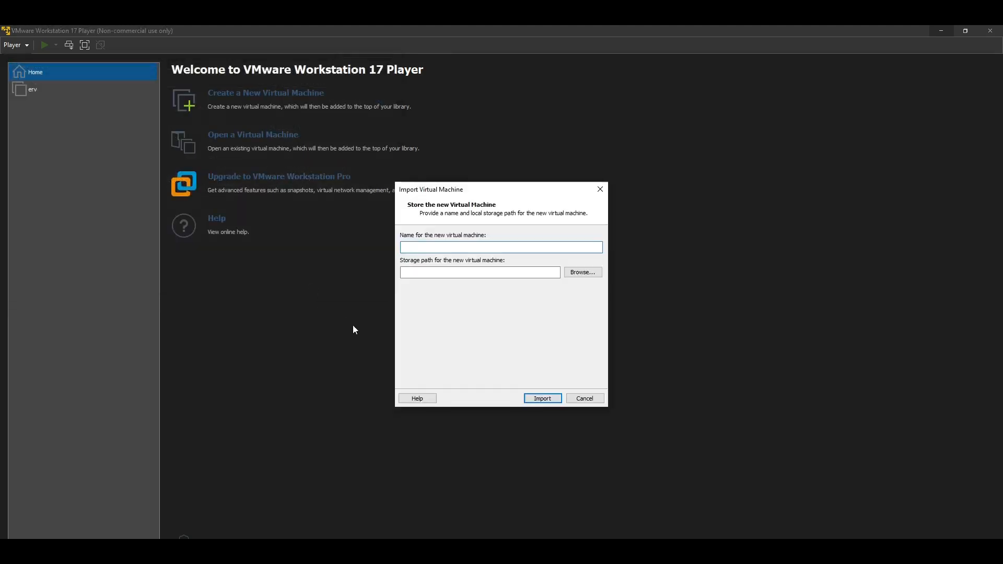
{"action": "type", "text": "C"}
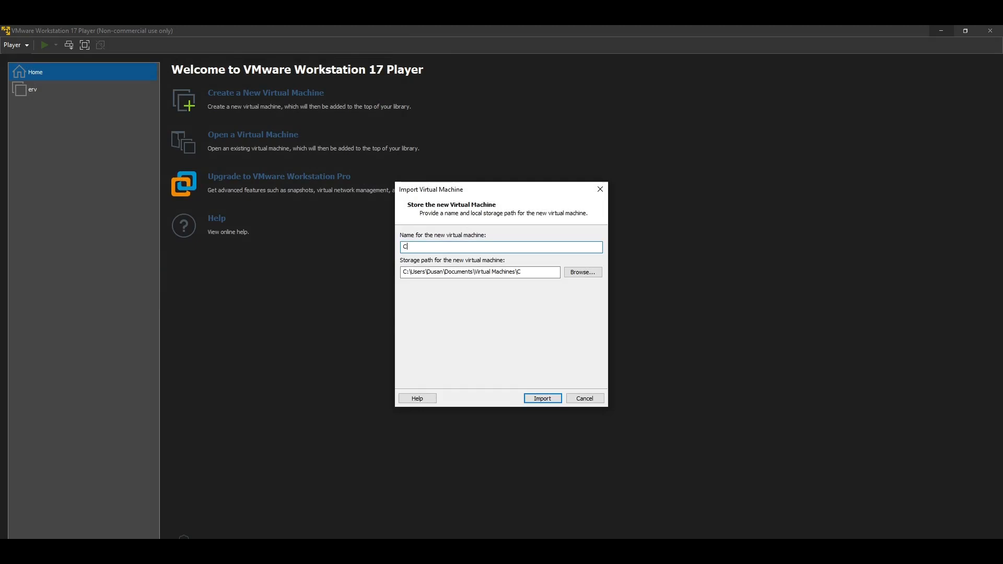
{"action": "type", "text": "ML"}
{"action": "left_click", "coordinate": [532, 400]}
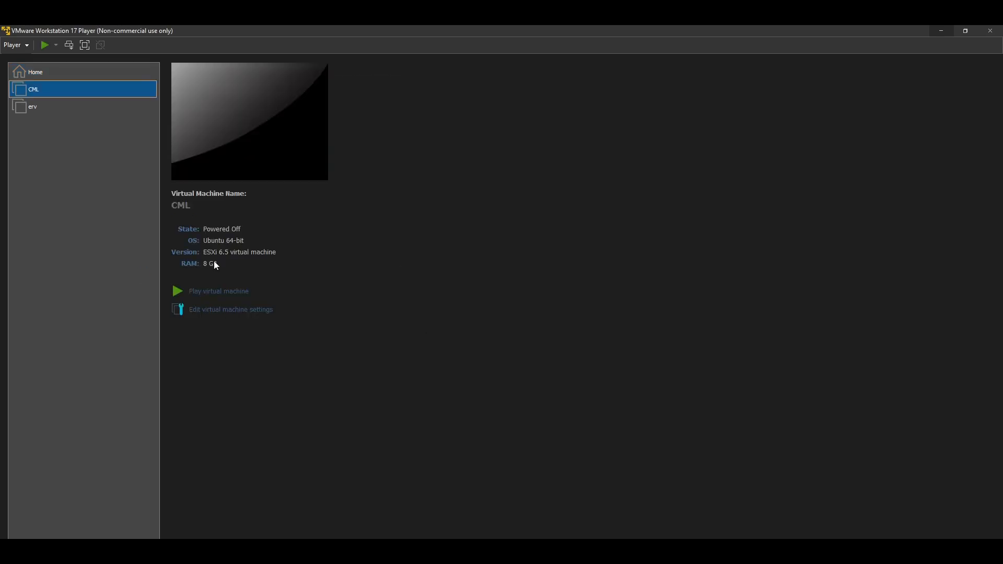
Step: Open the CML virtual machine's settings and review the network adapter's connection type
{"action": "right_click", "coordinate": [51, 90]}
{"action": "left_click", "coordinate": [97, 108]}
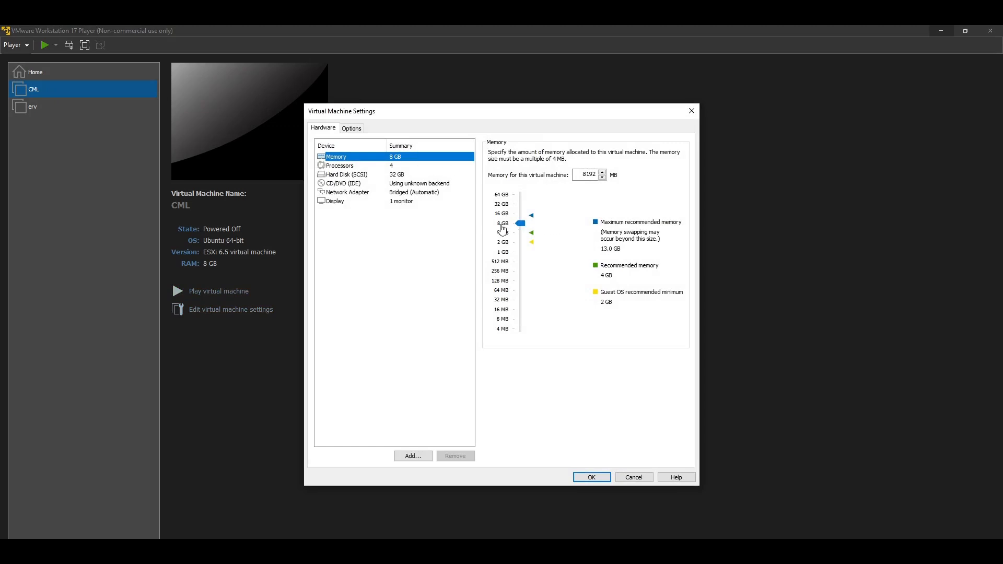
{"action": "left_click", "coordinate": [386, 194]}
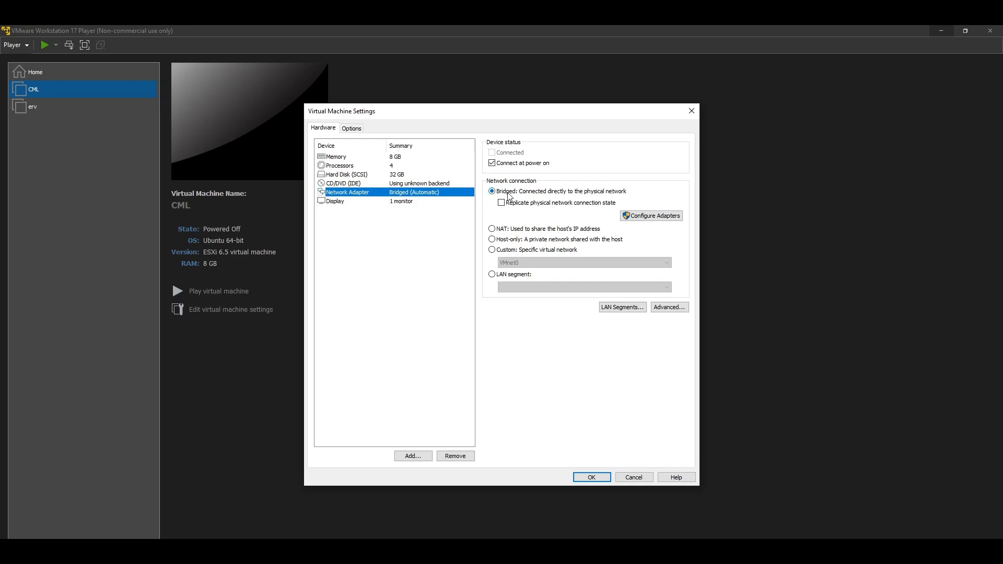
Step: Attach refplat-20241016-freetier.iso from the refplat-20241016-freetier-iso folder on Data++ (E:) to the CD/DVD drive and enable connecting at power on
{"action": "left_click", "coordinate": [395, 185]}
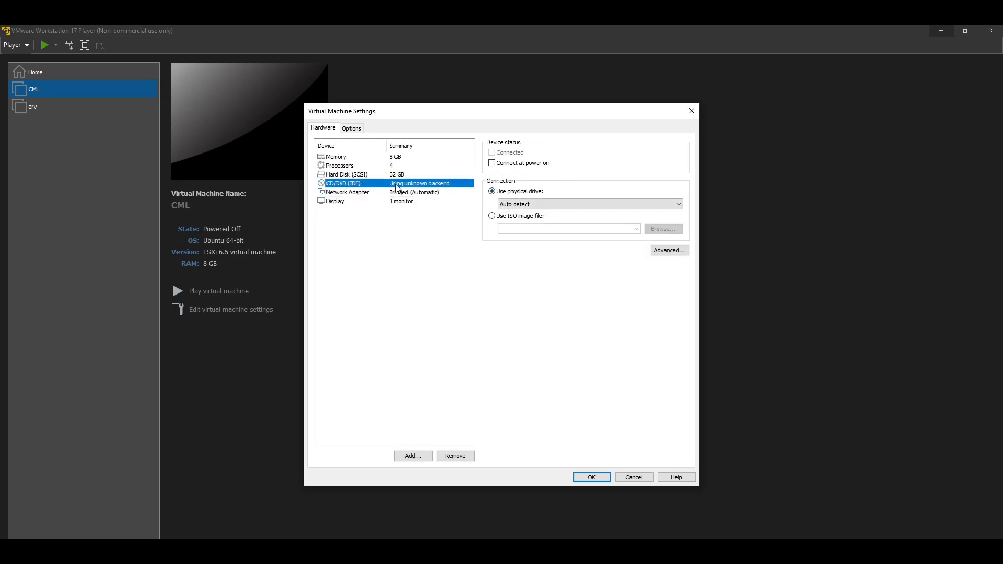
{"action": "left_click", "coordinate": [502, 217]}
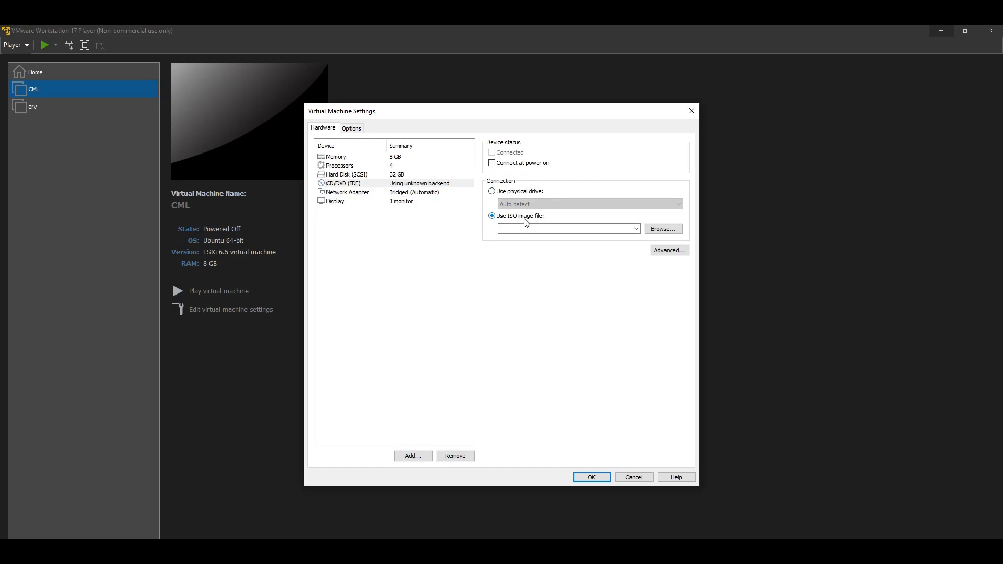
{"action": "left_click", "coordinate": [656, 235]}
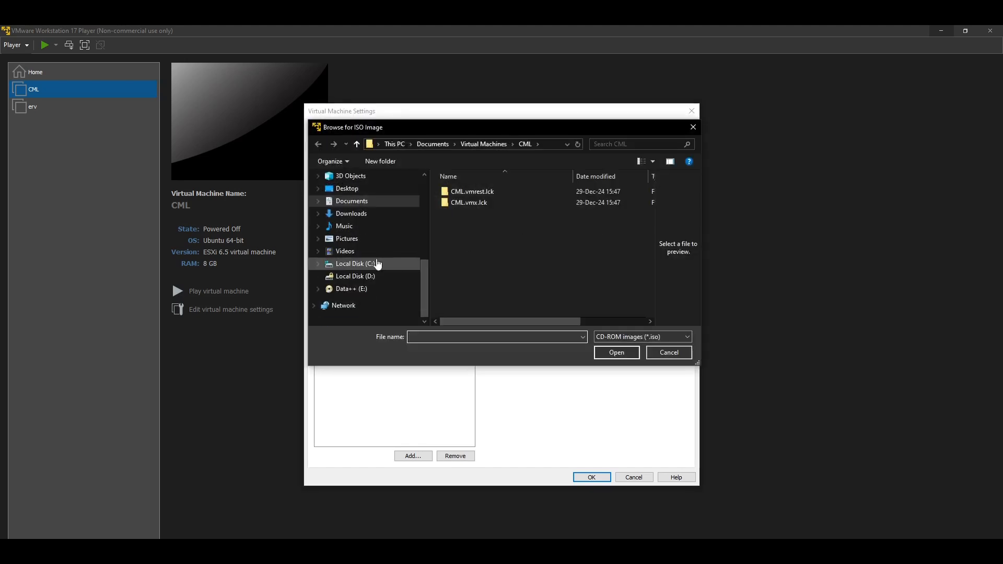
{"action": "left_click", "coordinate": [353, 289]}
{"action": "double_click", "coordinate": [475, 221]}
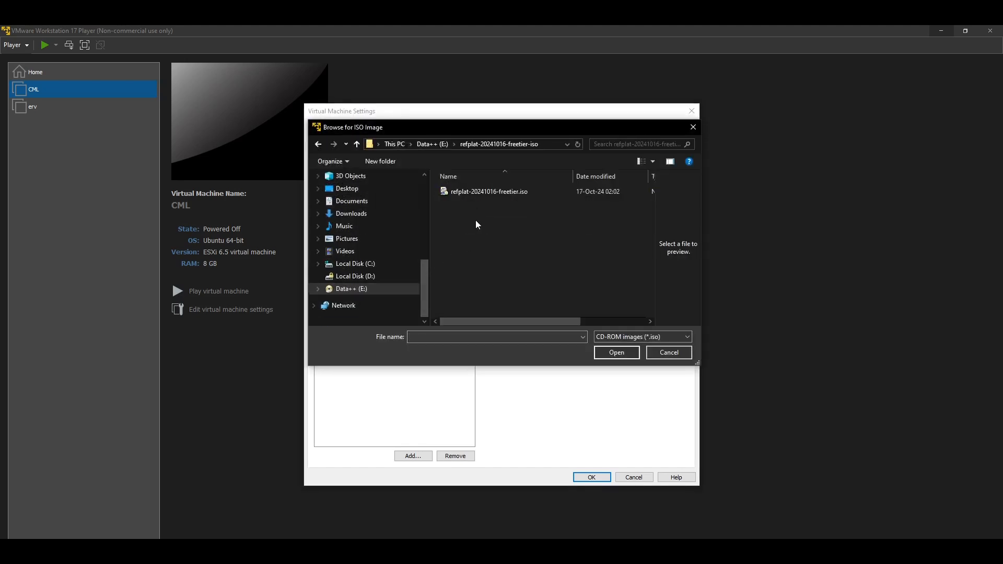
{"action": "left_click", "coordinate": [477, 191]}
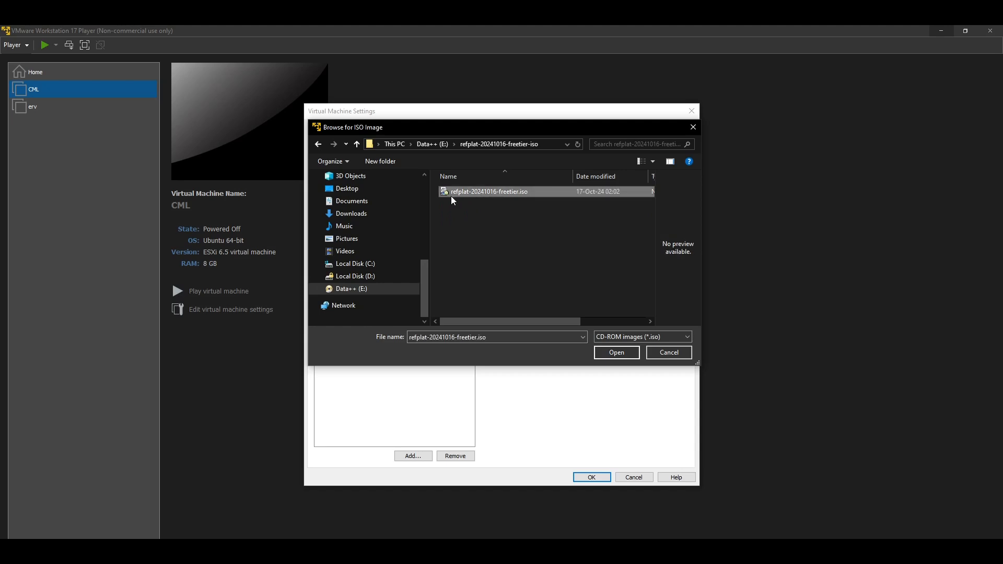
{"action": "left_click", "coordinate": [606, 353]}
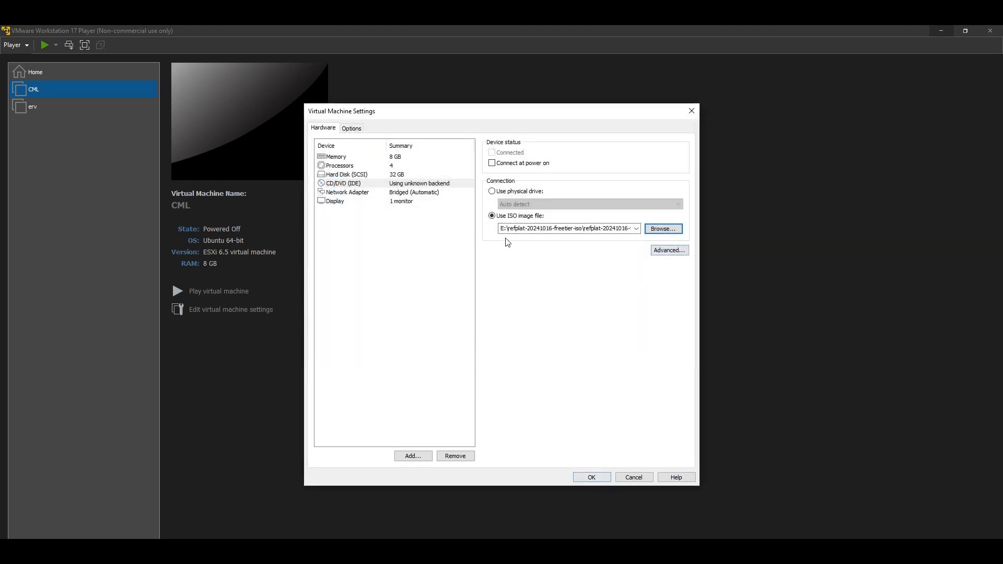
{"action": "left_click", "coordinate": [492, 164]}
{"action": "left_click", "coordinate": [593, 477]}
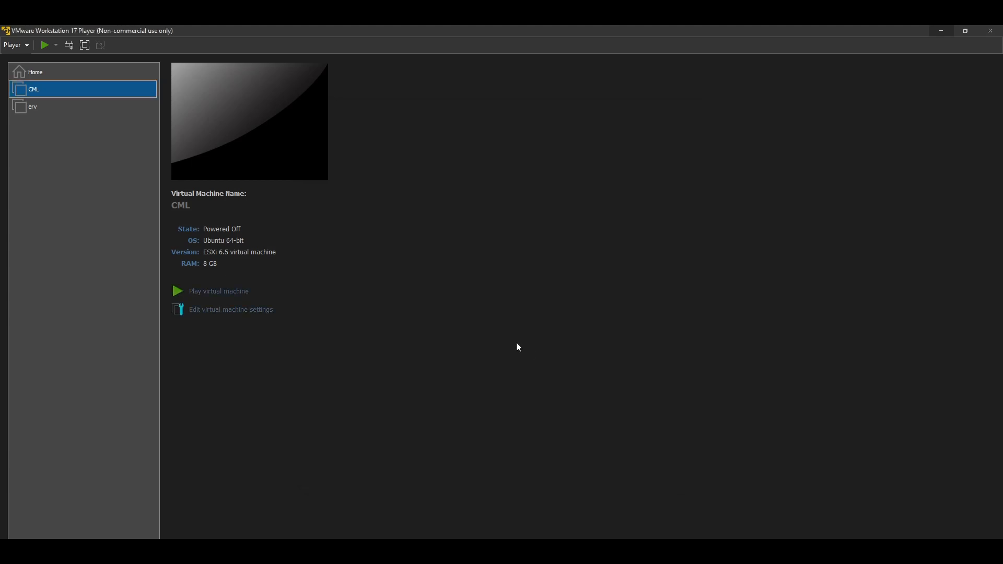
Step: Power on the CML virtual machine, start the initial system configuration and accept the EULA
{"action": "left_click", "coordinate": [228, 293]}
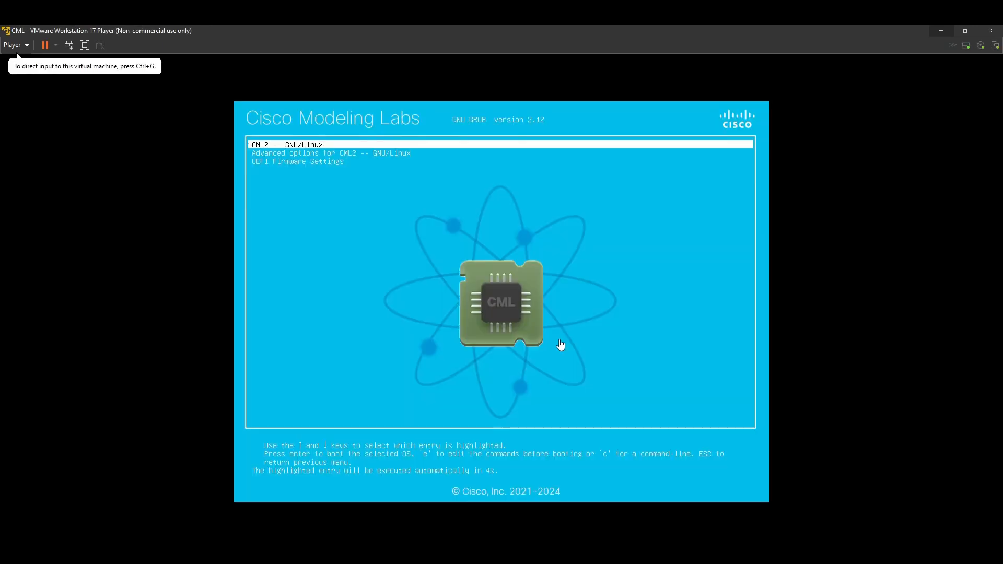
{"action": "left_click", "coordinate": [538, 325]}
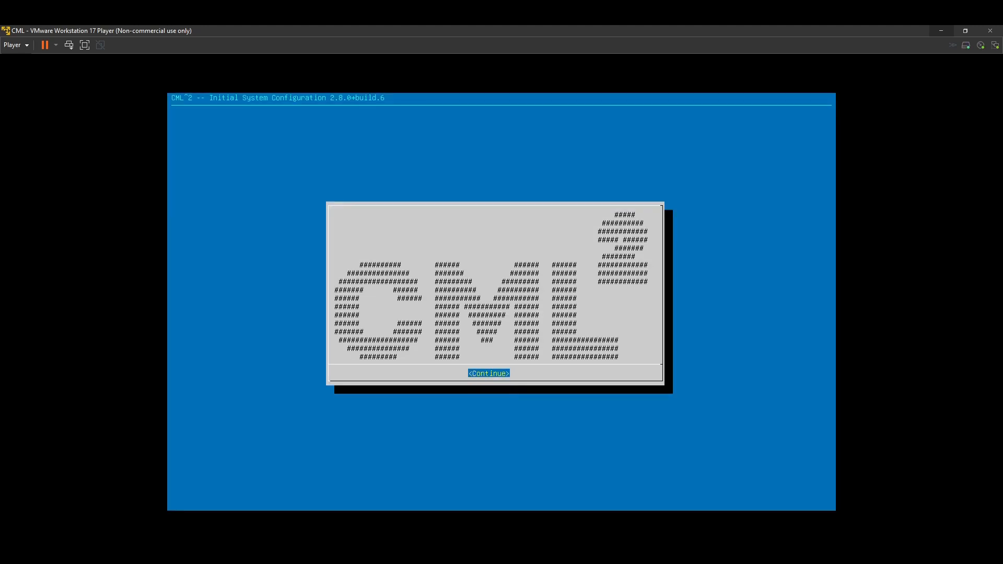
{"action": "key", "text": "Return"}
{"action": "key", "text": "Page_Down"}
{"action": "key", "text": "Page_Down"}
{"action": "key", "text": "Page_Down"}
{"action": "key", "text": "Page_Down"}
{"action": "key", "text": "Page_Down"}
{"action": "key", "text": "Page_Down"}
{"action": "key", "text": "Page_Down"}
{"action": "key", "text": "Page_Down"}
{"action": "key", "text": "Page_Down"}
{"action": "key", "text": "Page_Down"}
{"action": "key", "text": "Page_Down"}
{"action": "key", "text": "Page_Down"}
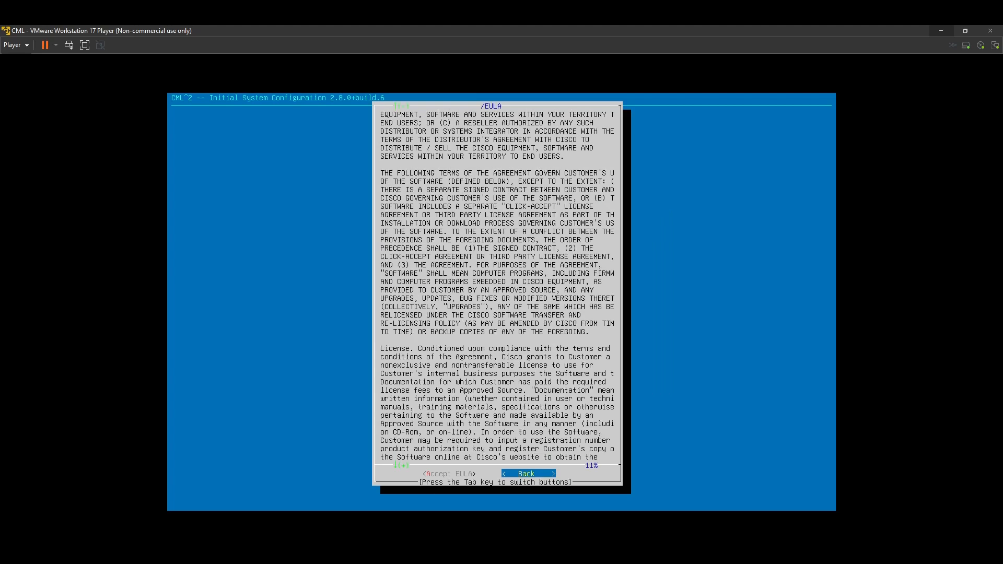
{"action": "key", "text": "Tab"}
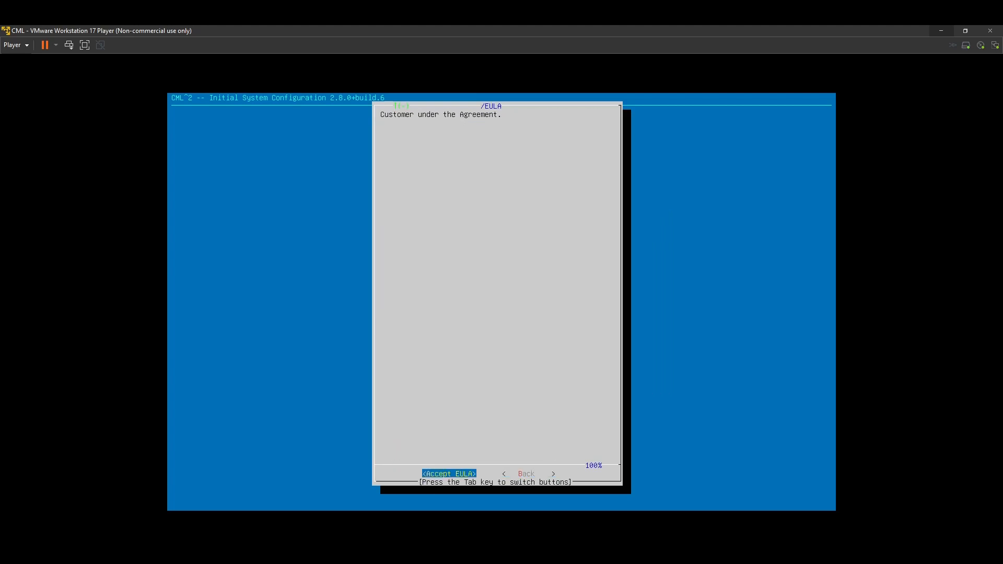
{"action": "key", "text": "Return"}
Step: Proceed with the standalone all-in-one deployment and keep cml-controller as the hostname
{"action": "key", "text": "Return"}
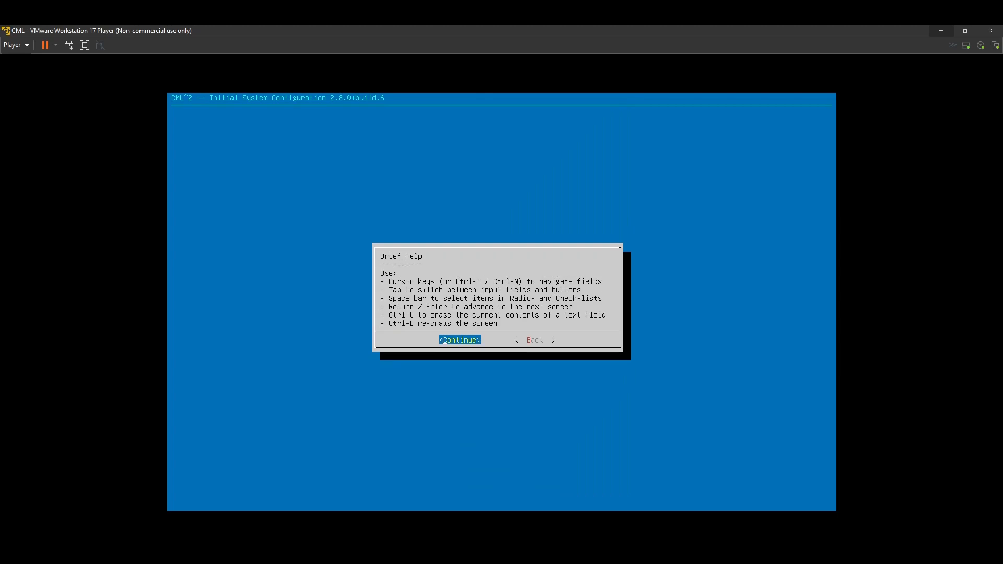
{"action": "key", "text": "Return"}
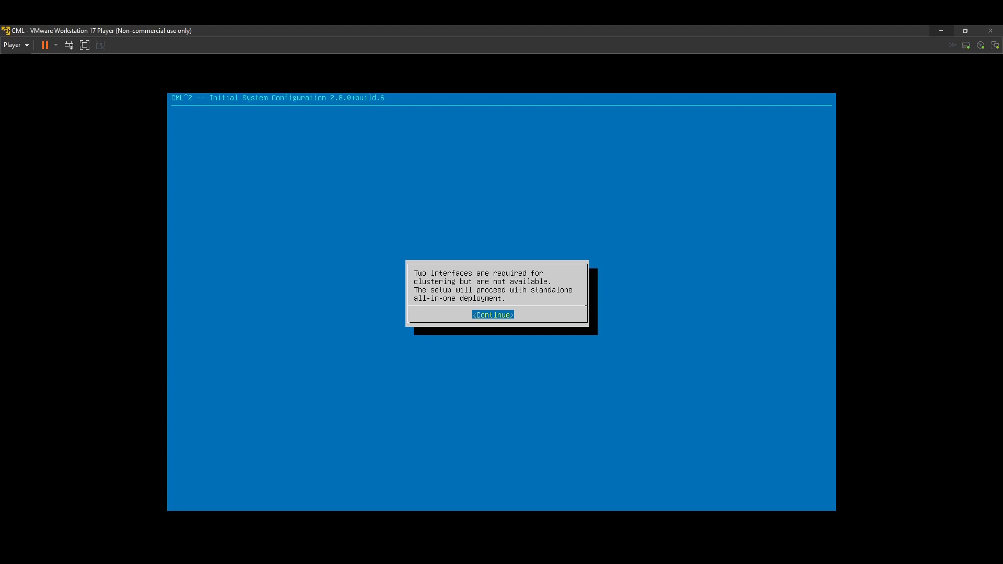
{"action": "key", "text": "Return"}
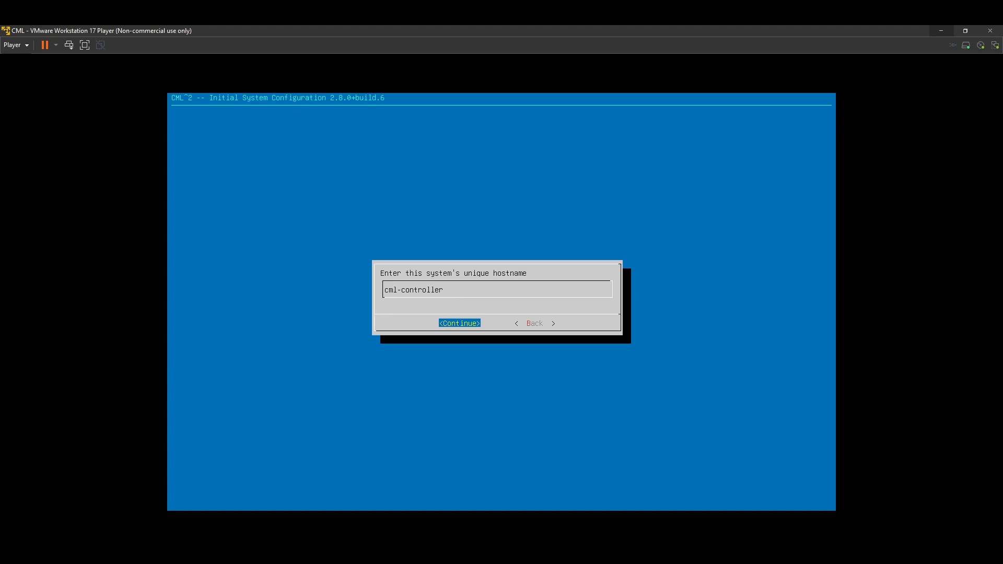
{"action": "key", "text": "Return"}
Step: Enter and confirm a password for the sysadmin system user
{"action": "key", "text": "Tab"}
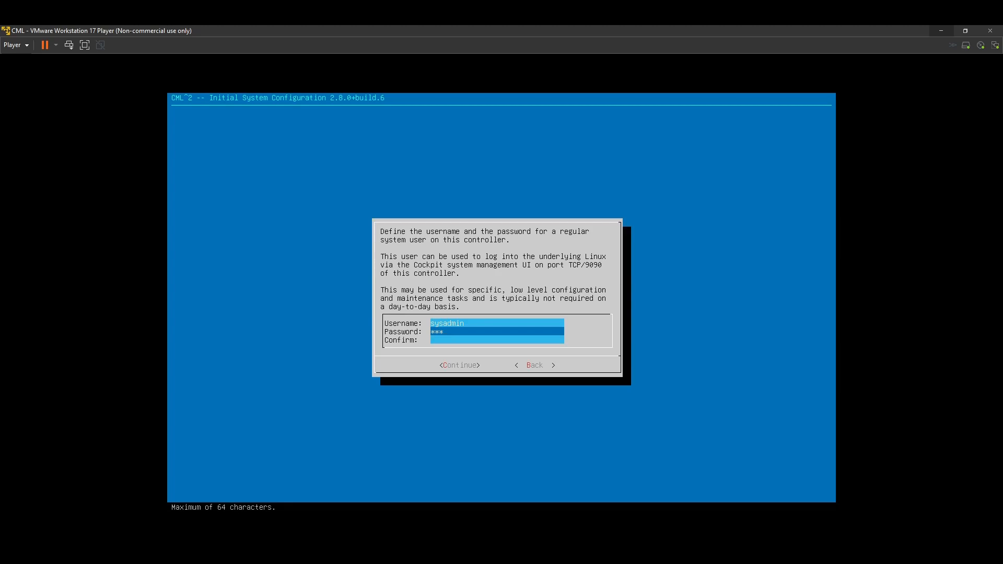
{"action": "type", "text": "*******"}
{"action": "key", "text": "Tab"}
Step: Lengthen the sysadmin password in both the password and confirmation fields, and continue despite the weak-password prompt
{"action": "key", "text": "Tab"}
{"action": "key", "text": "Tab"}
{"action": "key", "text": "Tab"}
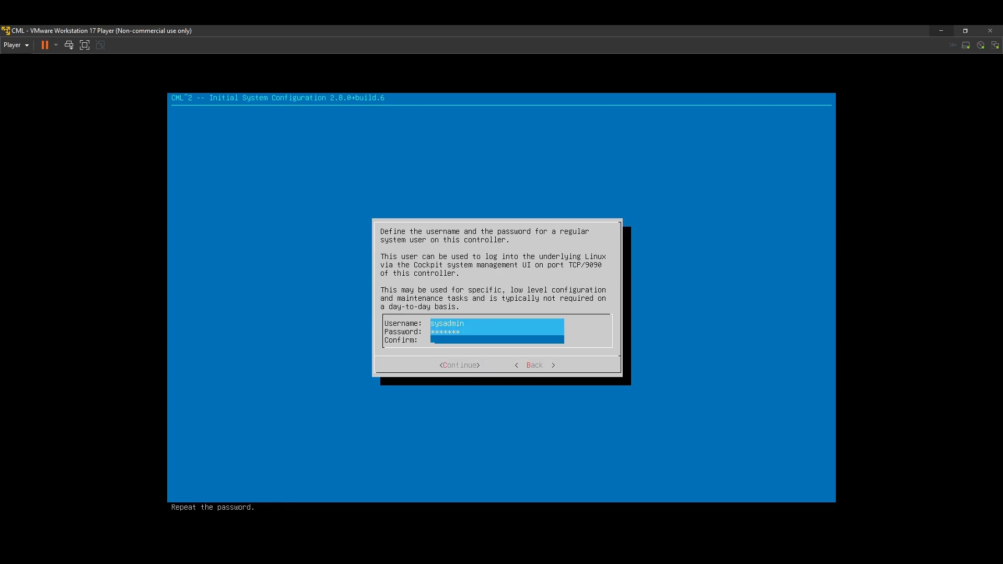
{"action": "type", "text": "*******"}
{"action": "key", "text": "Up"}
{"action": "type", "text": "***"}
{"action": "key", "text": "Down"}
{"action": "type", "text": "***"}
{"action": "key", "text": "Down"}
{"action": "key", "text": "Tab"}
{"action": "key", "text": "Return"}
{"action": "key", "text": "Left"}
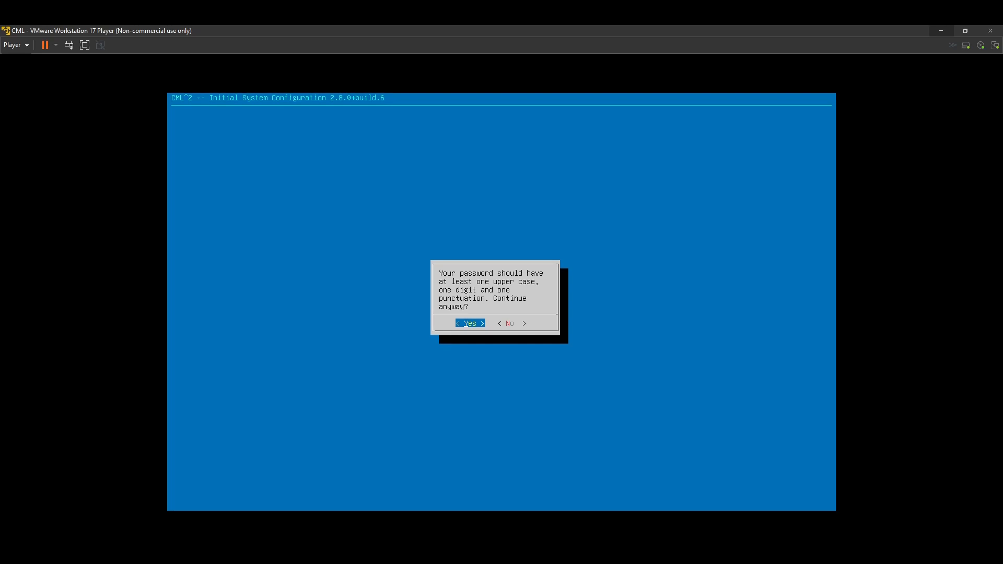
{"action": "key", "text": "Return"}
{"action": "key", "text": "Left"}
{"action": "key", "text": "Return"}
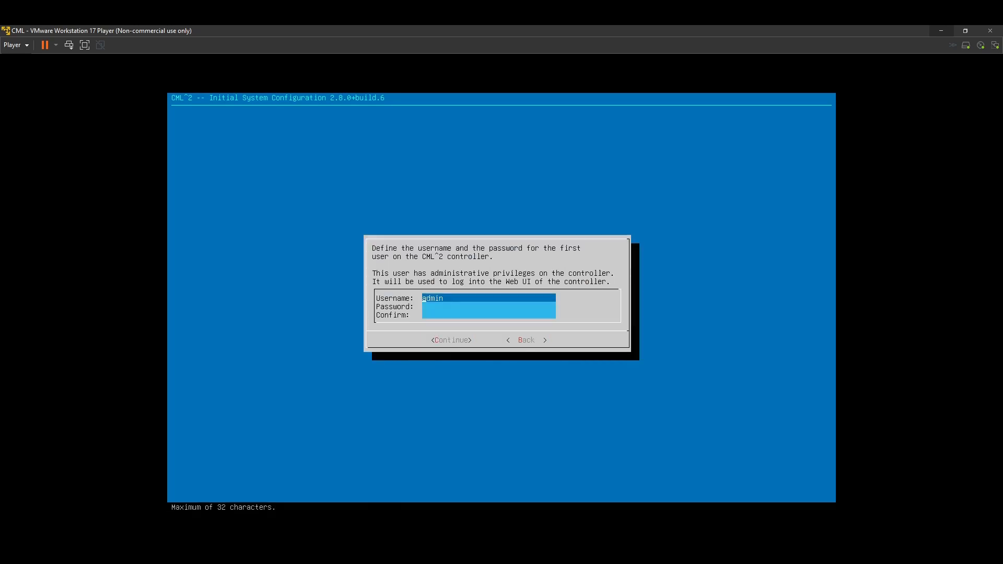
Step: Try to set and confirm a password for the admin user of the controller
{"action": "key", "text": "Tab"}
{"action": "type", "text": "**********"}
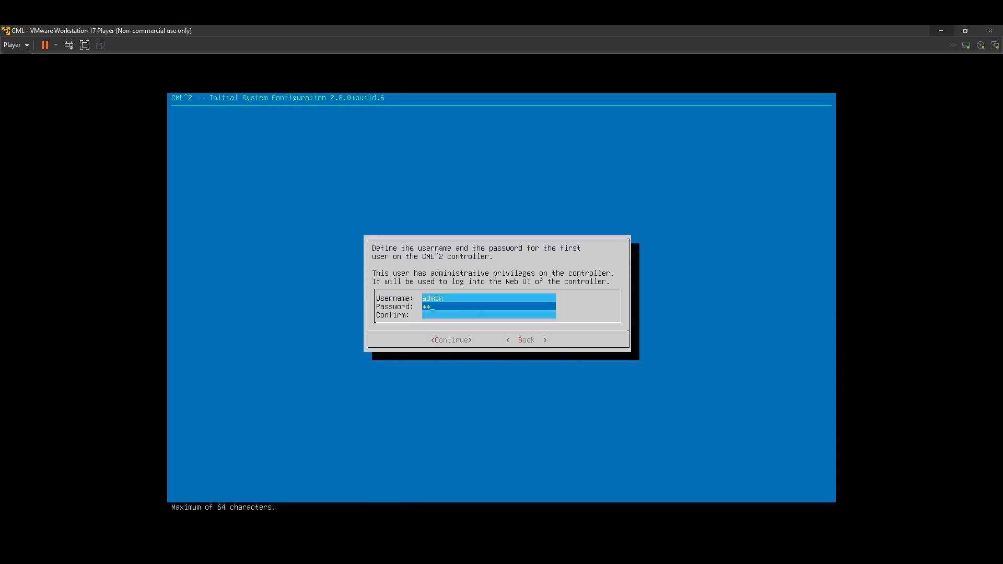
{"action": "key", "text": "Tab"}
{"action": "type", "text": "**********"}
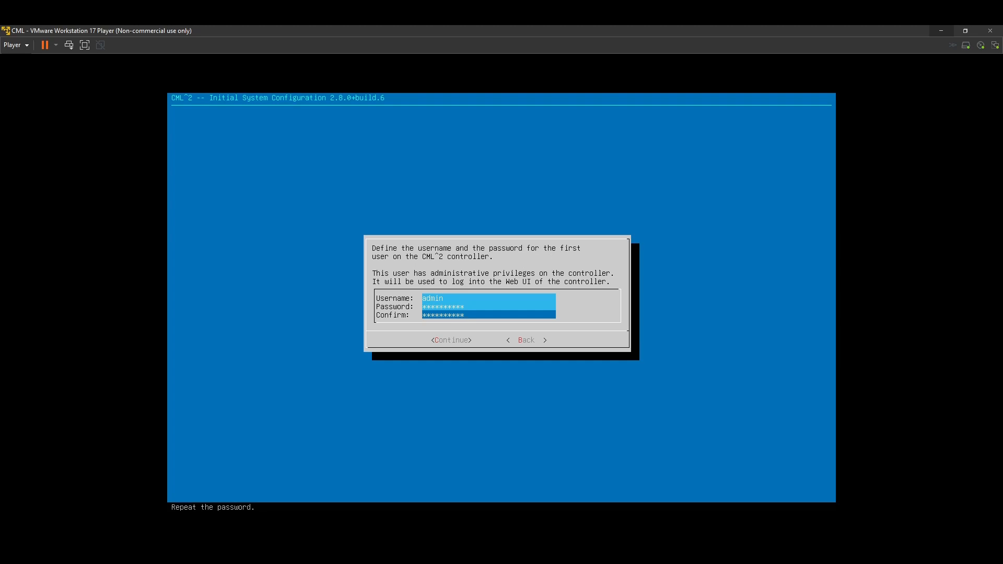
{"action": "key", "text": "Return"}
{"action": "key", "text": "Down"}
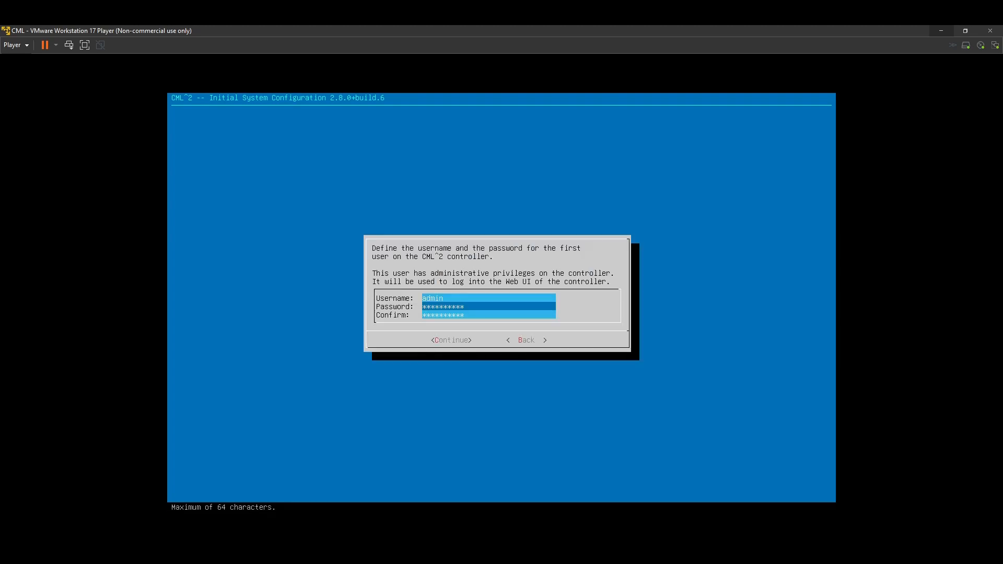
Step: Re-enter the admin user's password in both the password and confirmation fields, and continue despite the weak-password prompt
{"action": "key", "text": "BackSpace"}
{"action": "key", "text": "BackSpace"}
{"action": "key", "text": "BackSpace"}
{"action": "key", "text": "BackSpace"}
{"action": "key", "text": "BackSpace"}
{"action": "key", "text": "BackSpace"}
{"action": "key", "text": "BackSpace"}
{"action": "key", "text": "BackSpace"}
{"action": "key", "text": "BackSpace"}
{"action": "type", "text": "**********"}
{"action": "key", "text": "Down"}
{"action": "key", "text": "BackSpace"}
{"action": "key", "text": "BackSpace"}
{"action": "key", "text": "BackSpace"}
{"action": "key", "text": "BackSpace"}
{"action": "key", "text": "BackSpace"}
{"action": "key", "text": "BackSpace"}
{"action": "key", "text": "BackSpace"}
{"action": "key", "text": "BackSpace"}
{"action": "key", "text": "BackSpace"}
{"action": "key", "text": "BackSpace"}
{"action": "type", "text": "**********"}
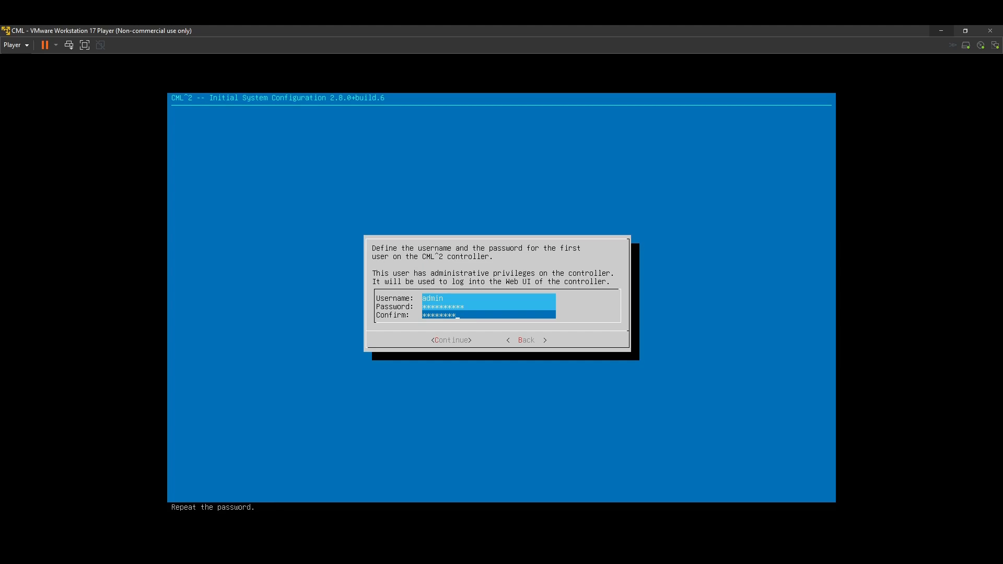
{"action": "key", "text": "Down"}
{"action": "key", "text": "Tab"}
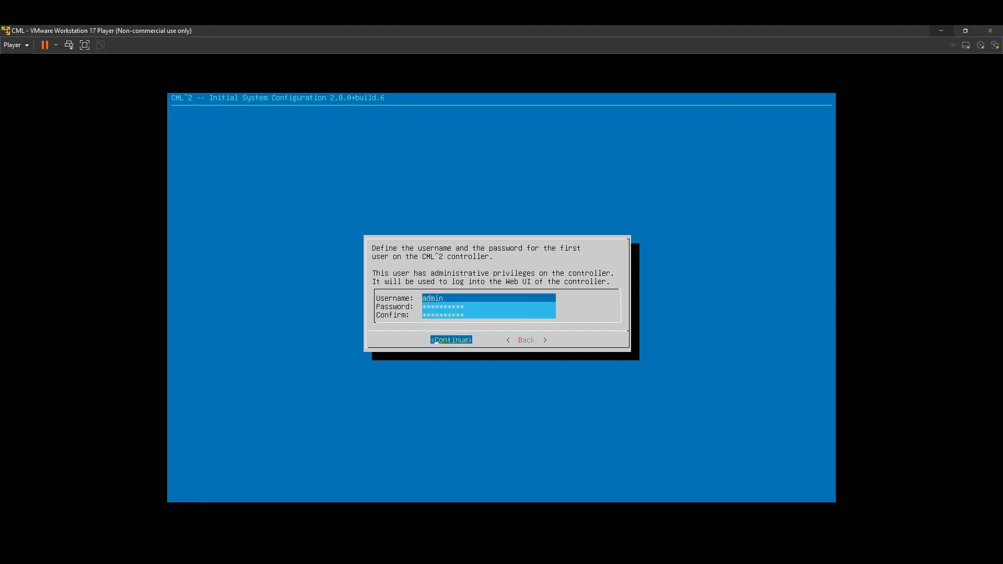
{"action": "key", "text": "Return"}
{"action": "key", "text": "Left"}
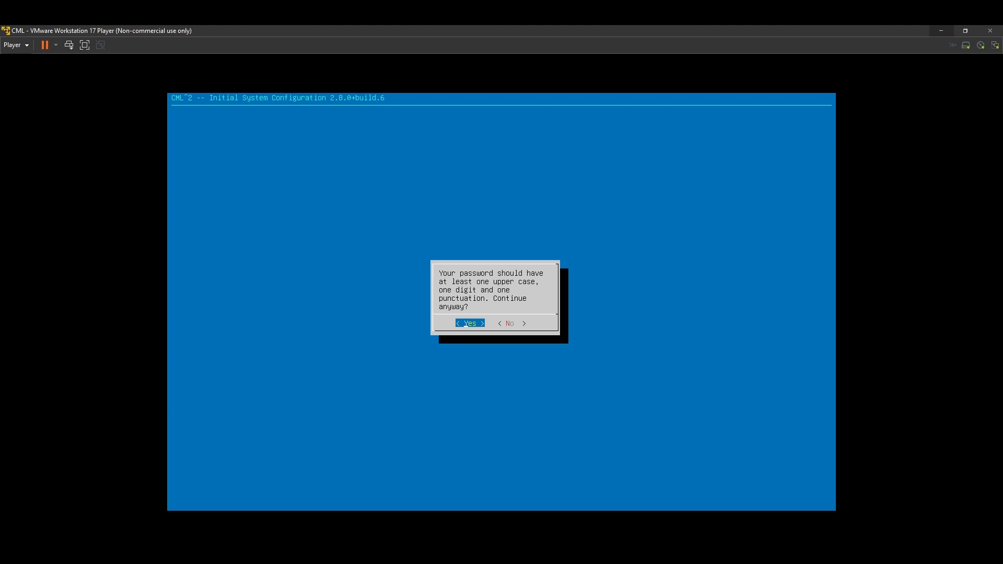
{"action": "key", "text": "Return"}
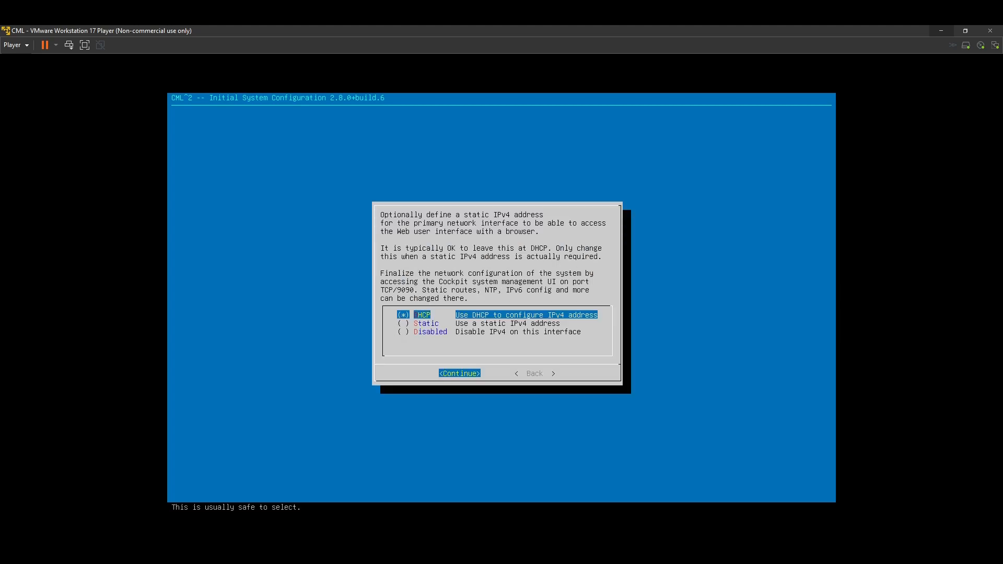
Step: Keep DHCP for the primary interface's IPv4 address and confirm the overall configuration
{"action": "key", "text": "Return"}
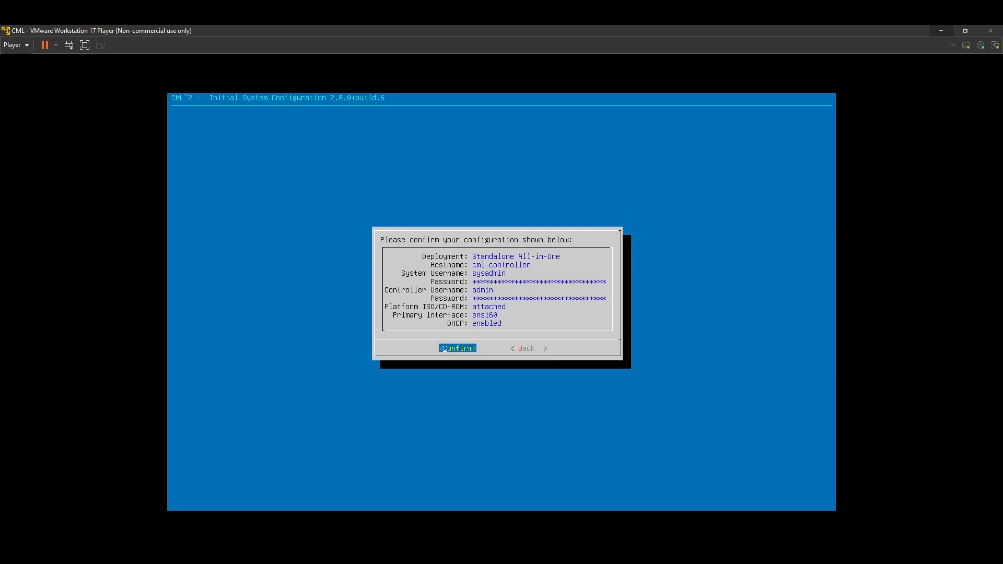
{"action": "key", "text": "Return"}
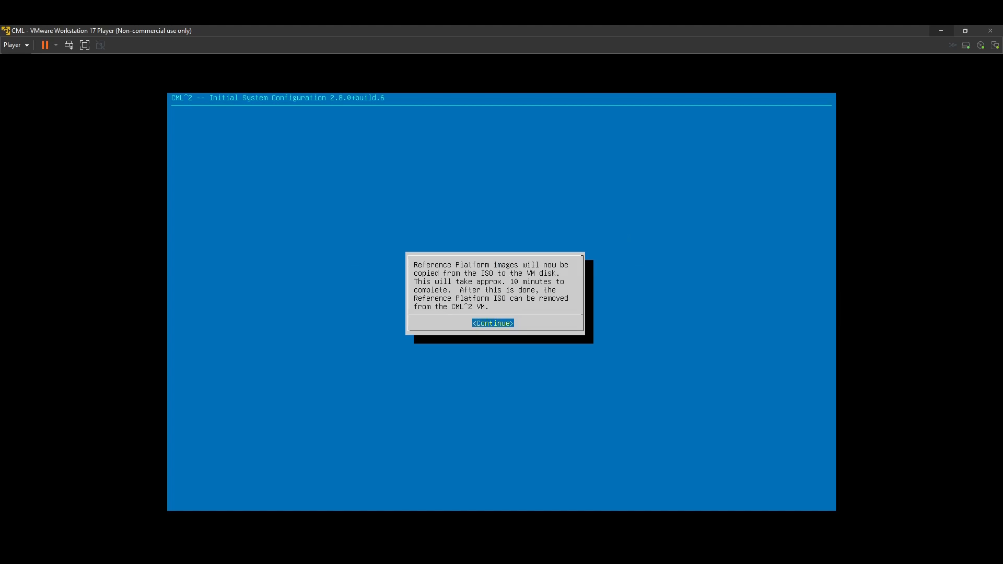
Step: Start copying the Reference Platform images to the VM disk, and log in to the controller console as sysadmin with the account password
{"action": "key", "text": "Return"}
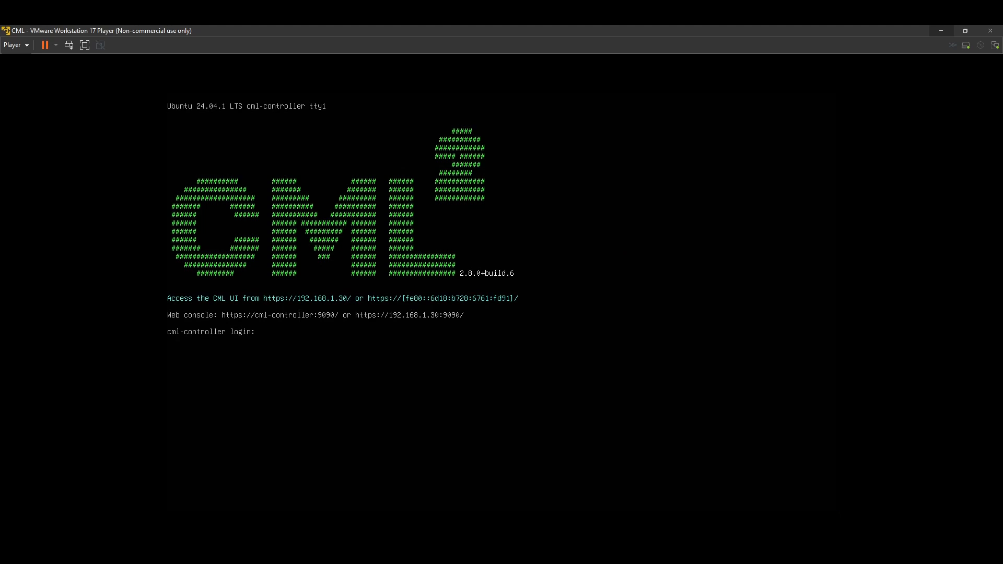
{"action": "type", "text": "ysadmin"}
{"action": "key", "text": "Return"}
{"action": "key", "text": "Return"}
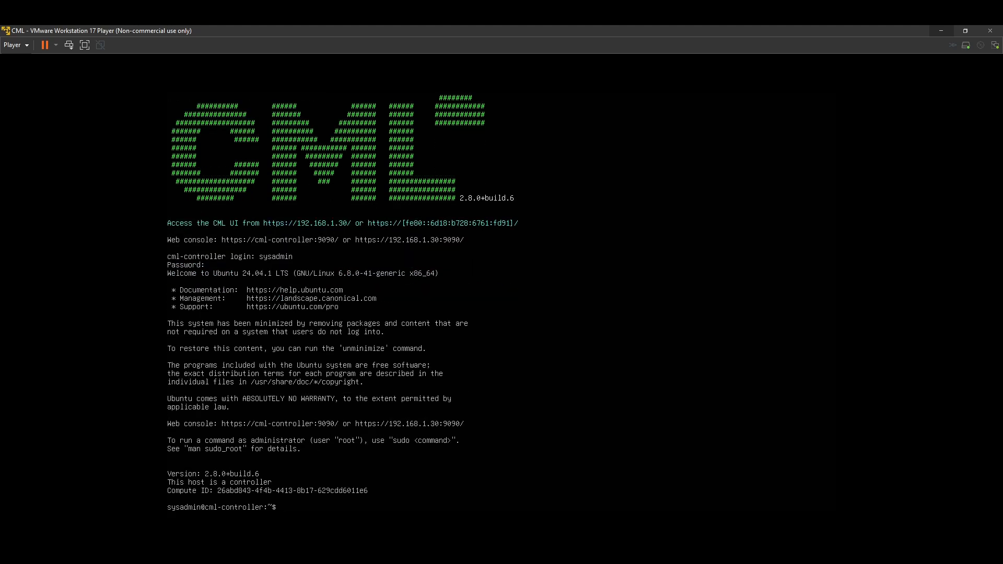
Step: Enter a shutdown command at the sysadmin console prompt
{"action": "type", "text": "shutdown"}
{"action": "key", "text": "BackSpace"}
{"action": "key", "text": "BackSpace"}
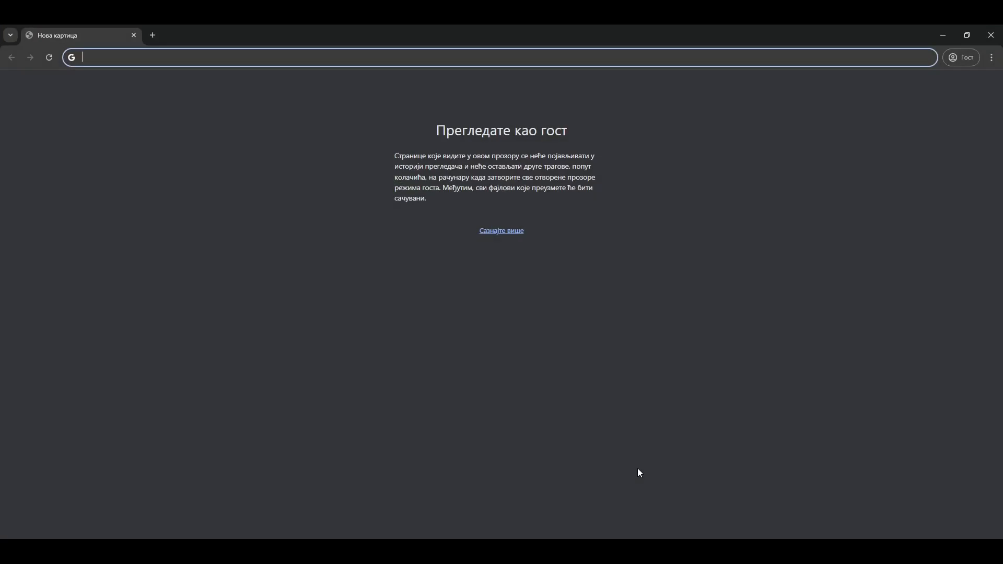
Step: Switch to the web browser and open the CML interface at 192.168.1.30
{"action": "type", "text": "192"}
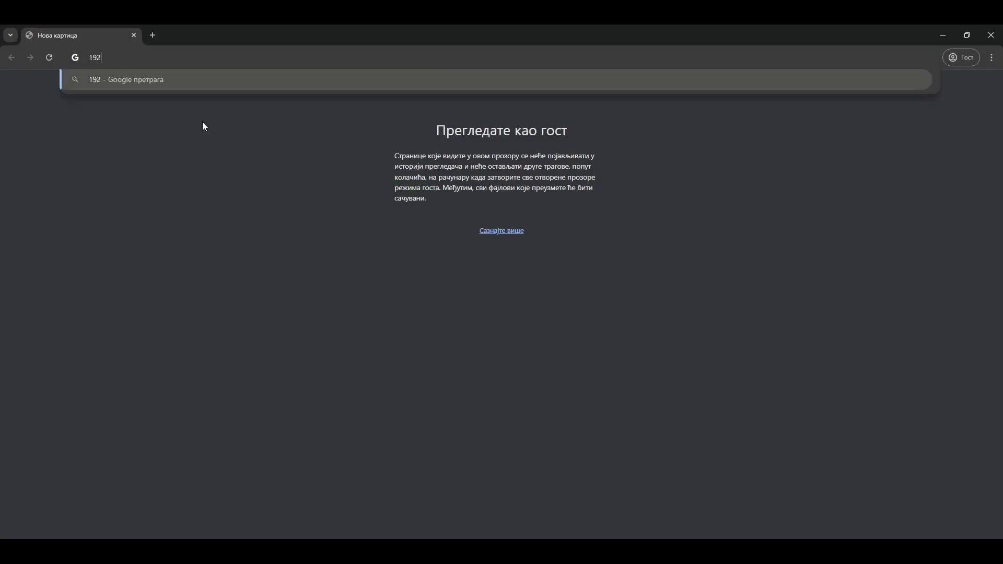
{"action": "type", "text": ".168.1.30"}
{"action": "key", "text": "Return"}
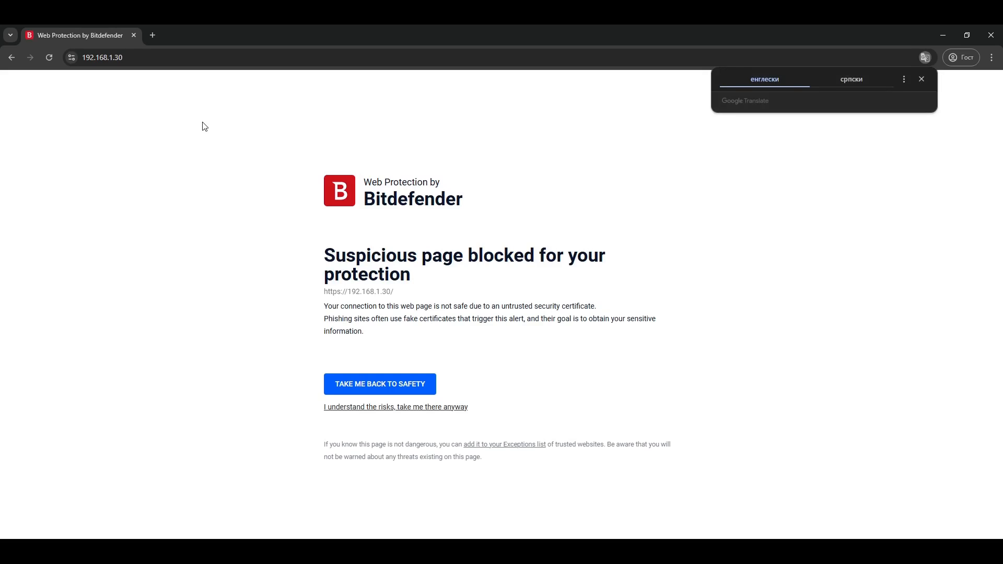
Step: Bypass the Bitdefender block, entering the requested password, continue past the certificate warning to 192.168.1.30, and dismiss the translation offer
{"action": "left_click", "coordinate": [330, 408]}
{"action": "left_click", "coordinate": [371, 386]}
{"action": "type", "text": "******"}
{"action": "key", "text": "Return"}
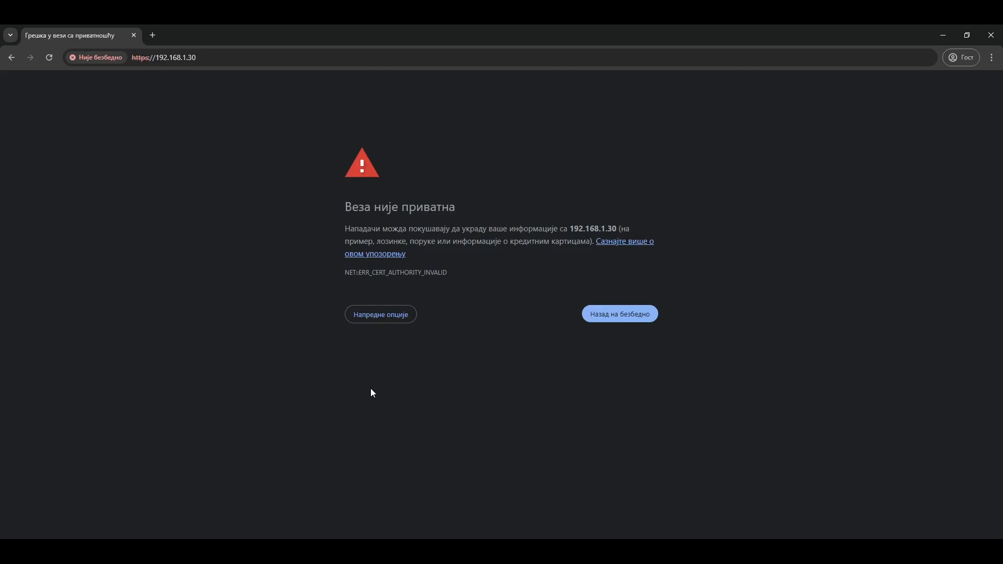
{"action": "left_click", "coordinate": [360, 315]}
{"action": "left_click", "coordinate": [403, 396]}
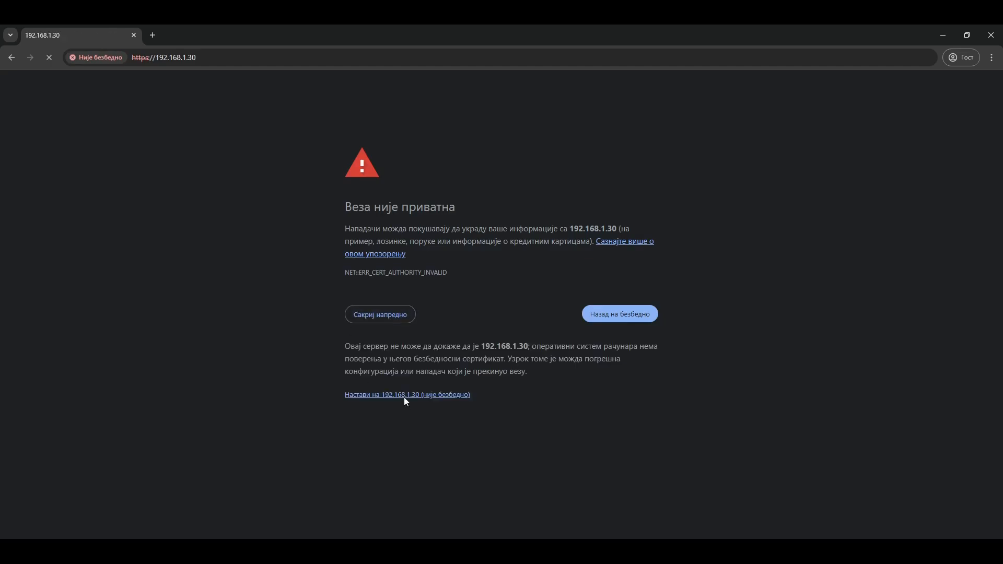
{"action": "left_click", "coordinate": [923, 80]}
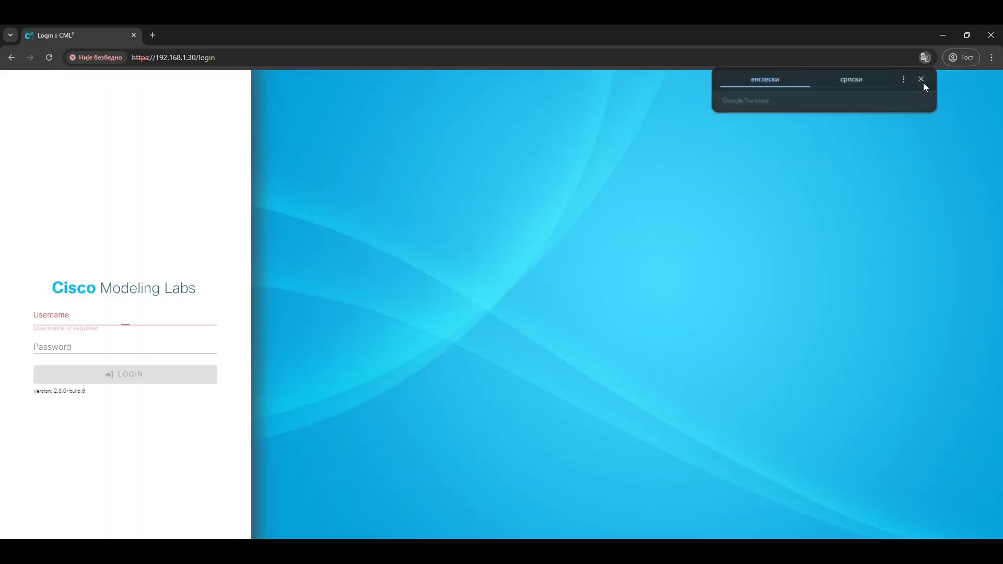
Step: Log in to Cisco Modeling Labs as admin with the account password and dismiss the CML User Contact Details notice
{"action": "type", "text": "admin"}
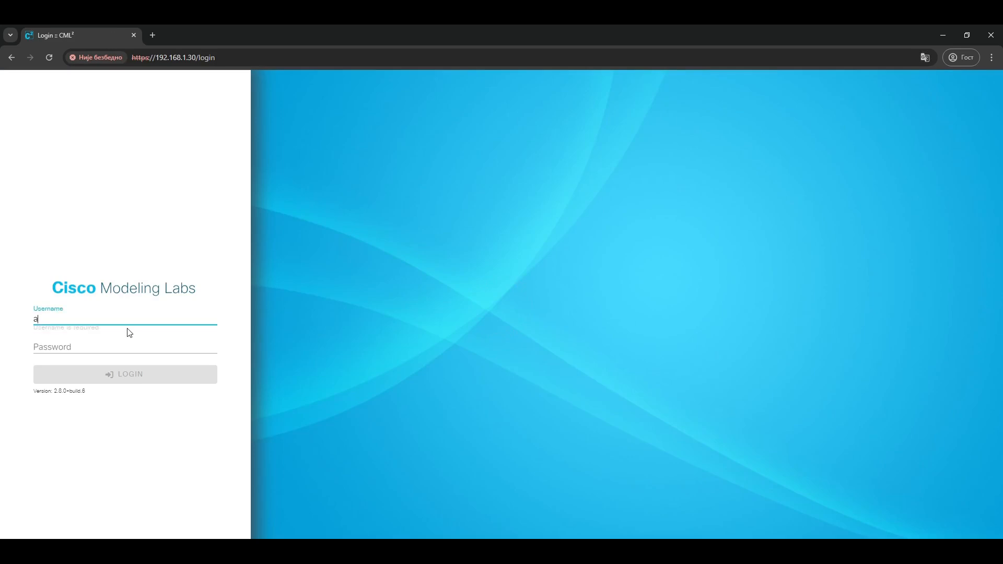
{"action": "key", "text": "Tab"}
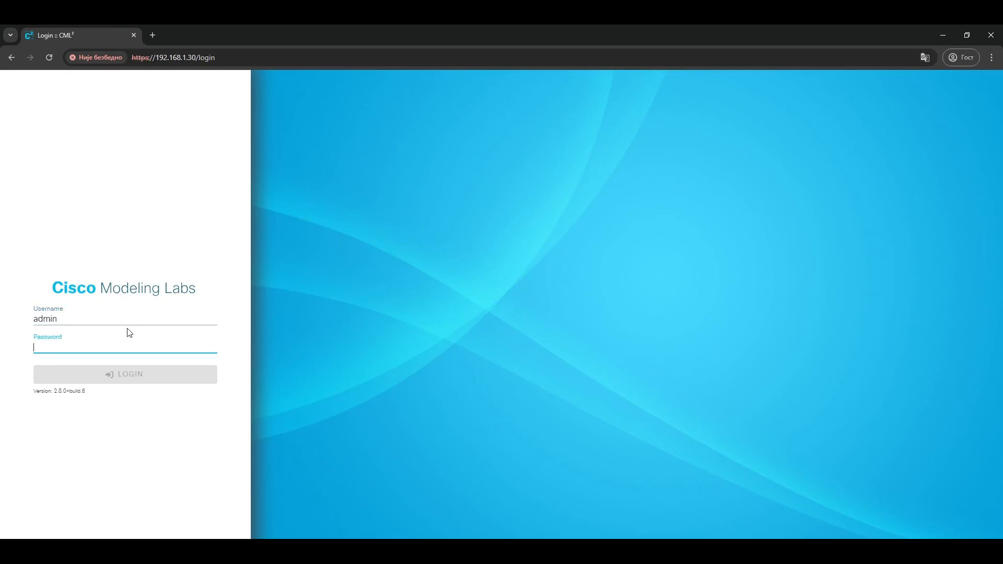
{"action": "type", "text": "*********"}
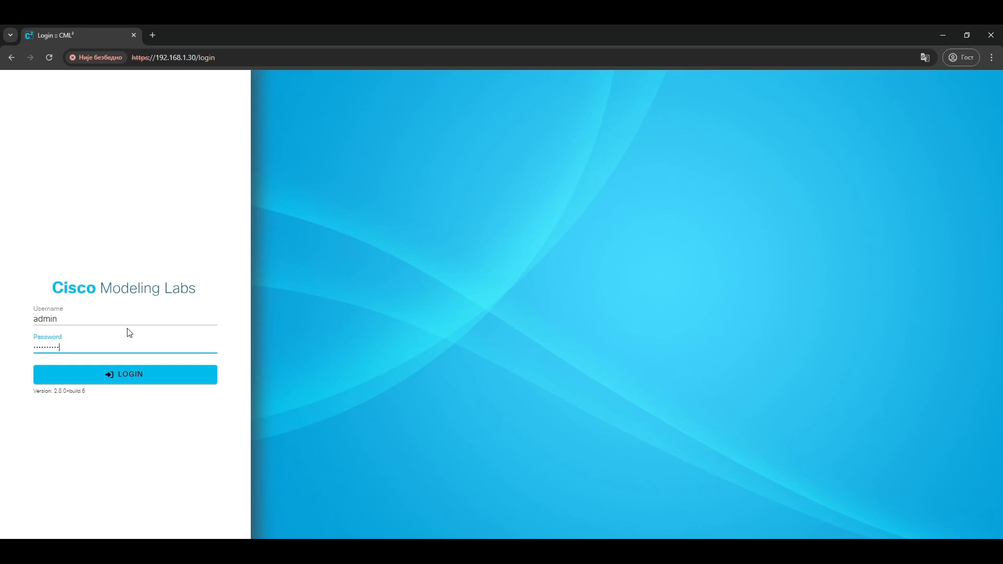
{"action": "key", "text": "Return"}
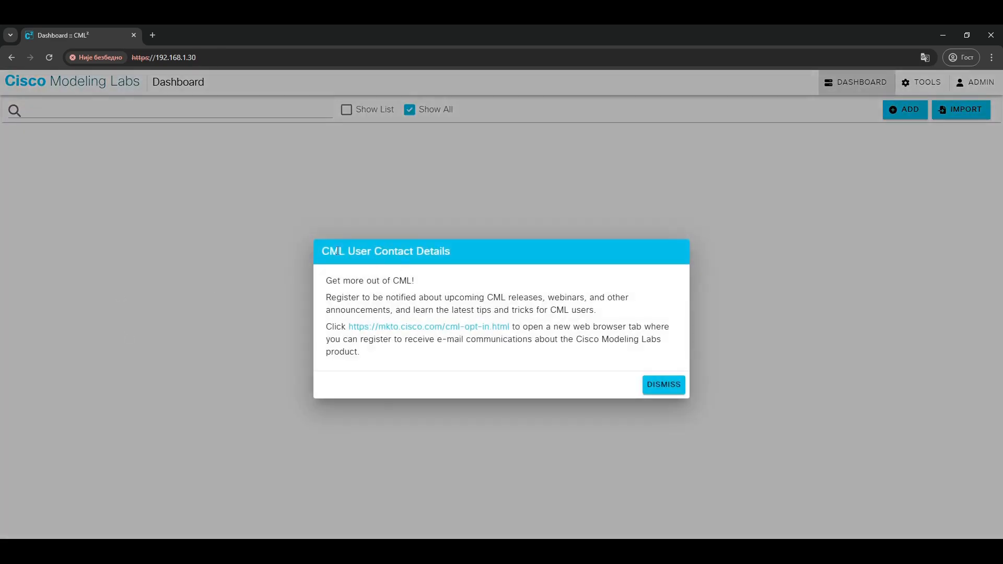
{"action": "left_click", "coordinate": [675, 385]}
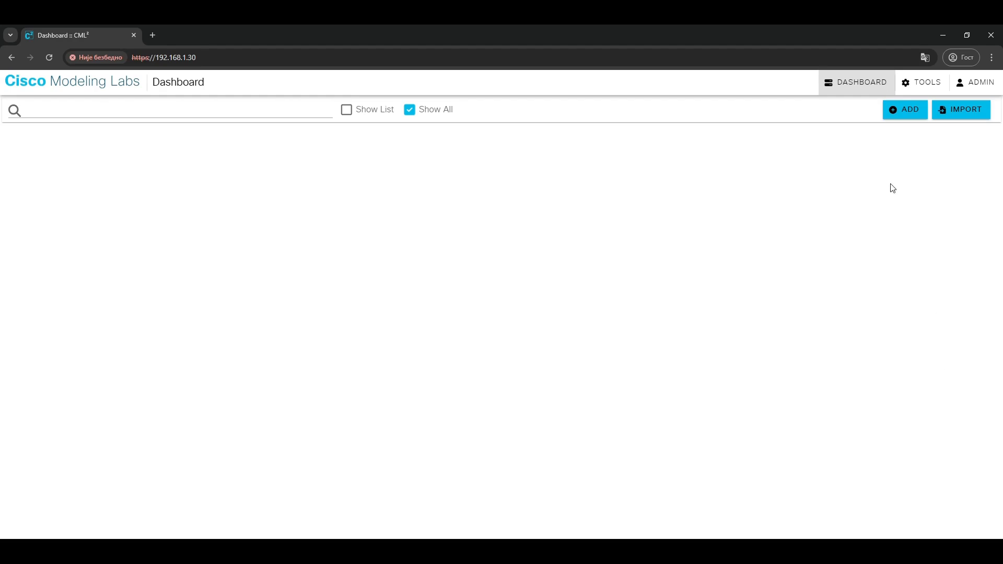
Step: Add a new lab and go through the welcome tour of the workbench until it closes
{"action": "left_click", "coordinate": [897, 120]}
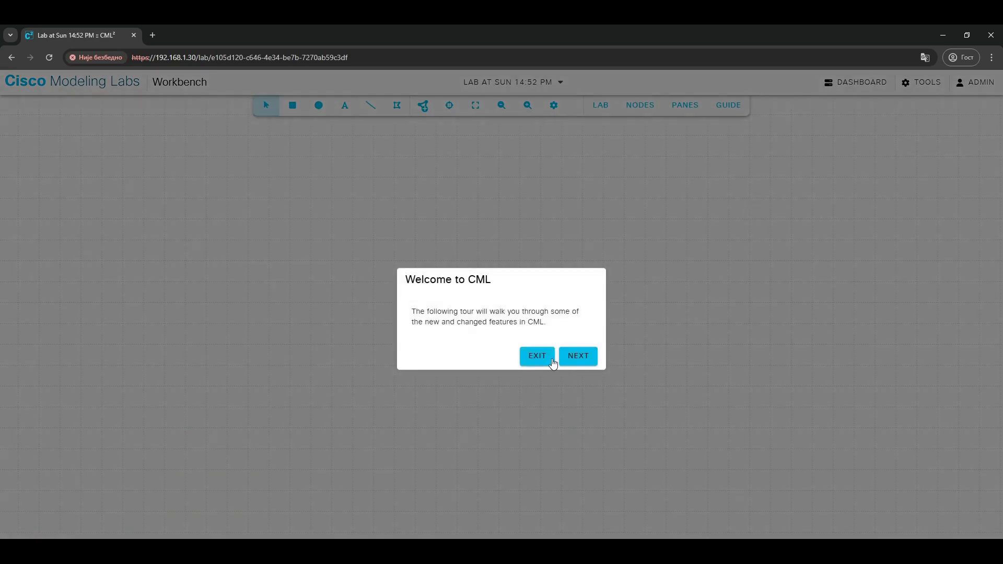
{"action": "left_click", "coordinate": [575, 358]}
{"action": "left_click", "coordinate": [499, 204]}
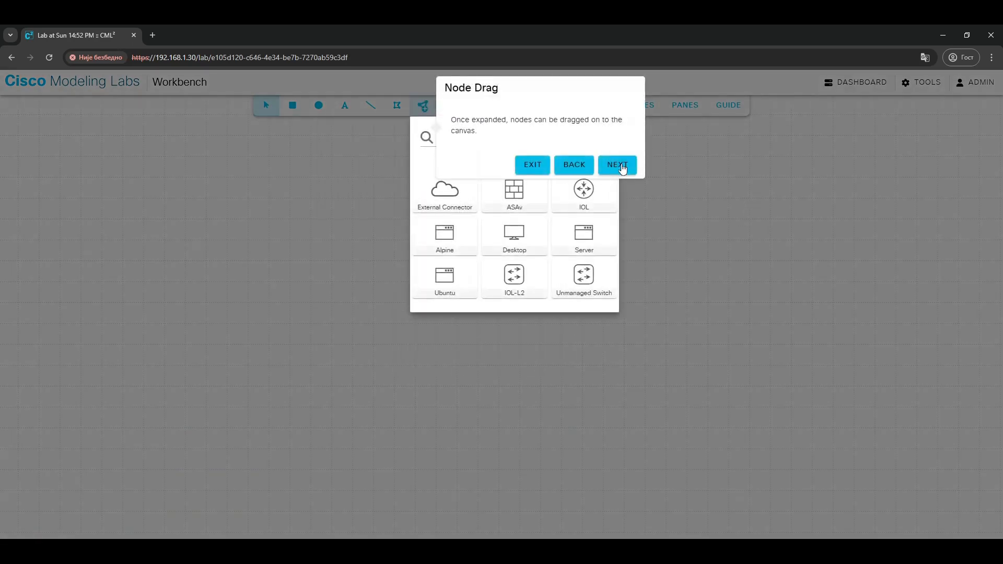
{"action": "left_click", "coordinate": [622, 166]}
{"action": "left_click", "coordinate": [472, 242]}
{"action": "left_click", "coordinate": [767, 222]}
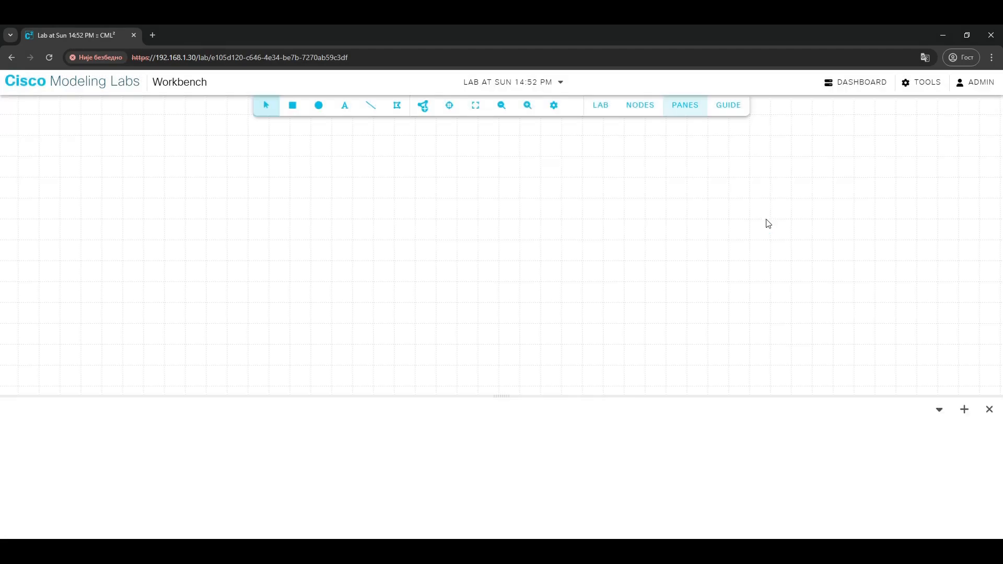
Step: Add an IOL-L2 switch node near the middle of the lab canvas and start it
{"action": "left_click", "coordinate": [423, 106]}
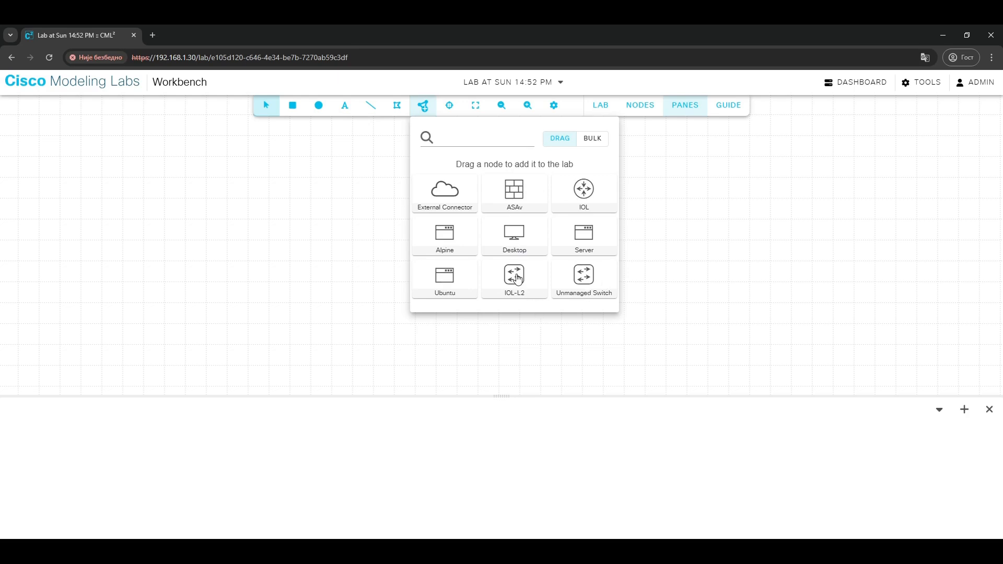
{"action": "left_click_drag", "start_coordinate": [523, 277], "coordinate": [491, 237]}
{"action": "left_click", "coordinate": [509, 254]}
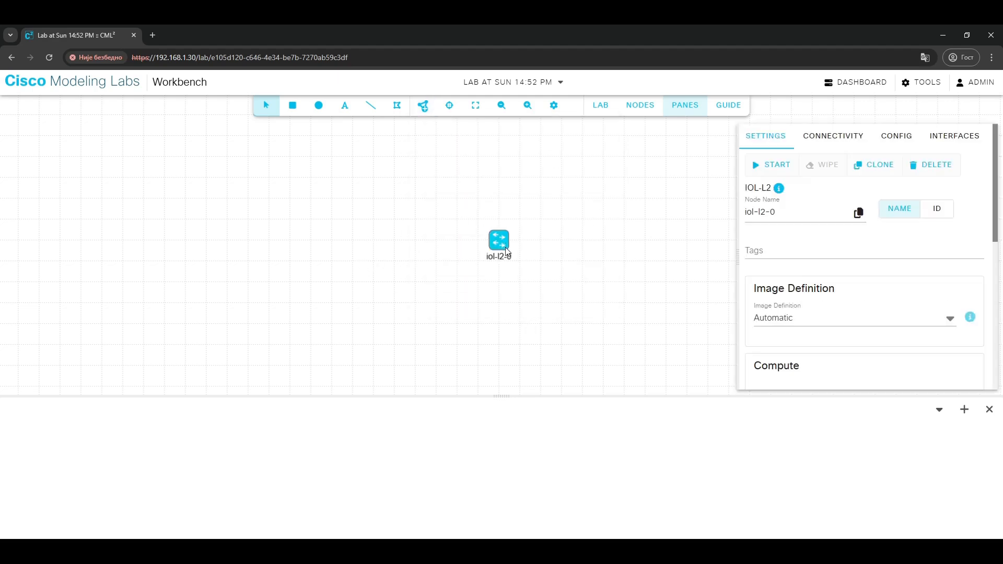
{"action": "right_click", "coordinate": [507, 250]}
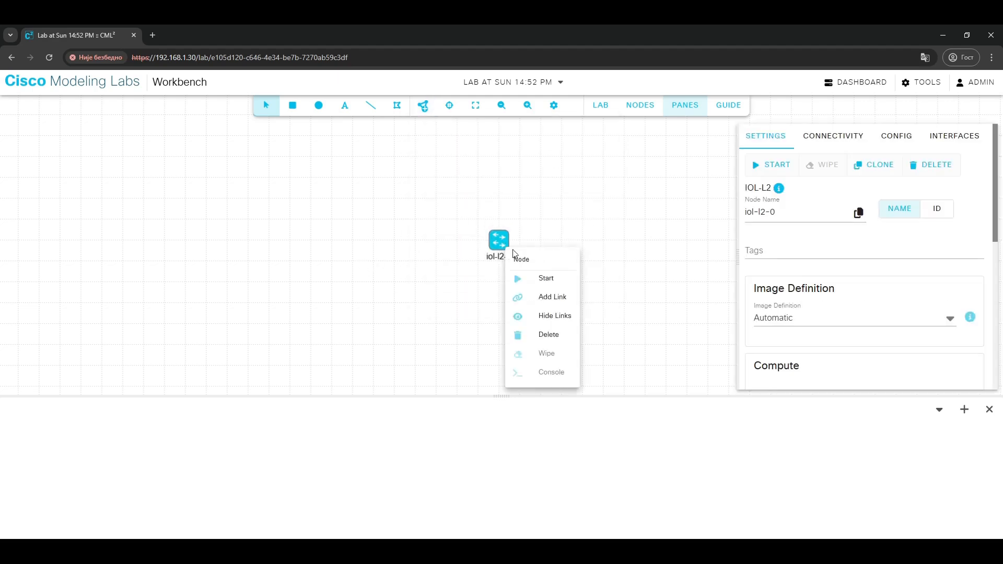
{"action": "left_click", "coordinate": [535, 280]}
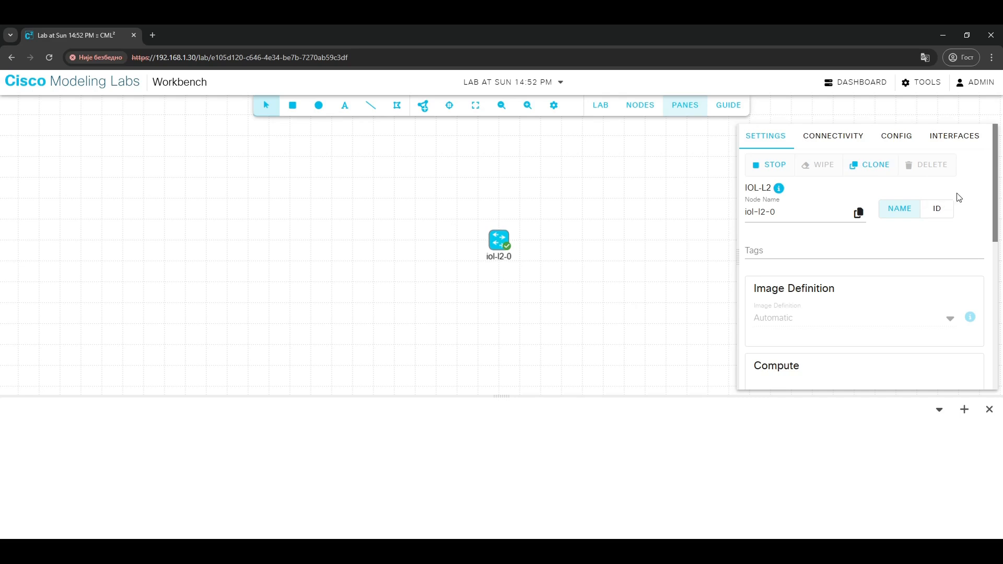
{"action": "mouse_move", "coordinate": [996, 201]}
{"action": "left_mouse_down"}
{"action": "mouse_move", "coordinate": [982, 332]}
{"action": "mouse_move", "coordinate": [1001, 253]}
{"action": "mouse_move", "coordinate": [988, 188]}
{"action": "left_mouse_up"}
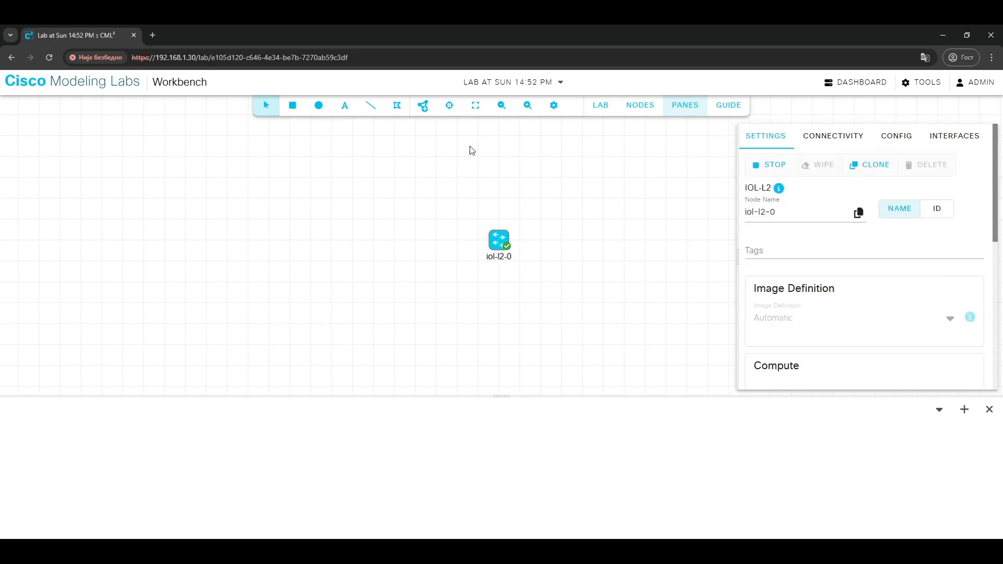